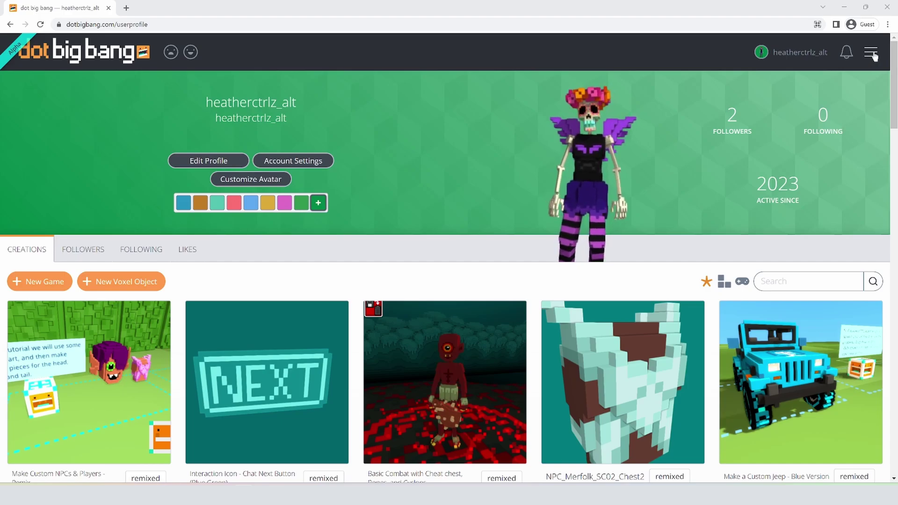
- Build a new game from the FPS Kit starter game
left_click(871, 57)
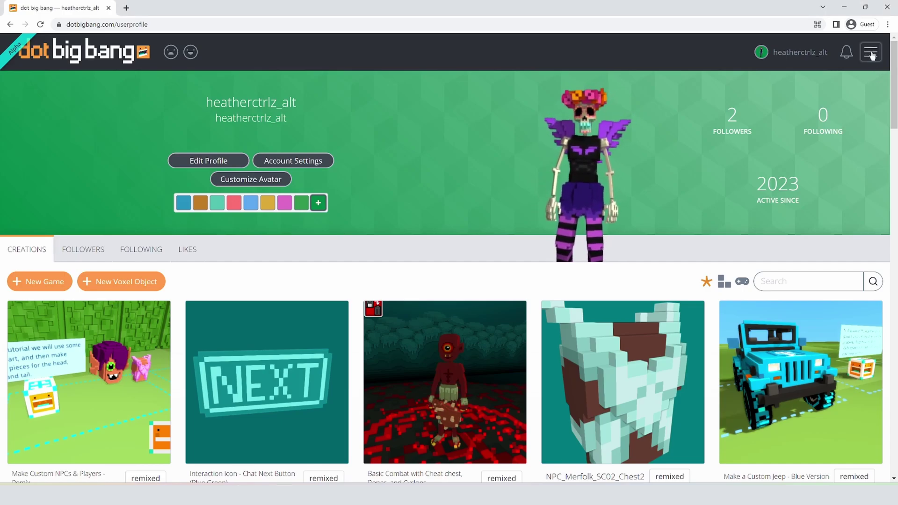
left_click(872, 55)
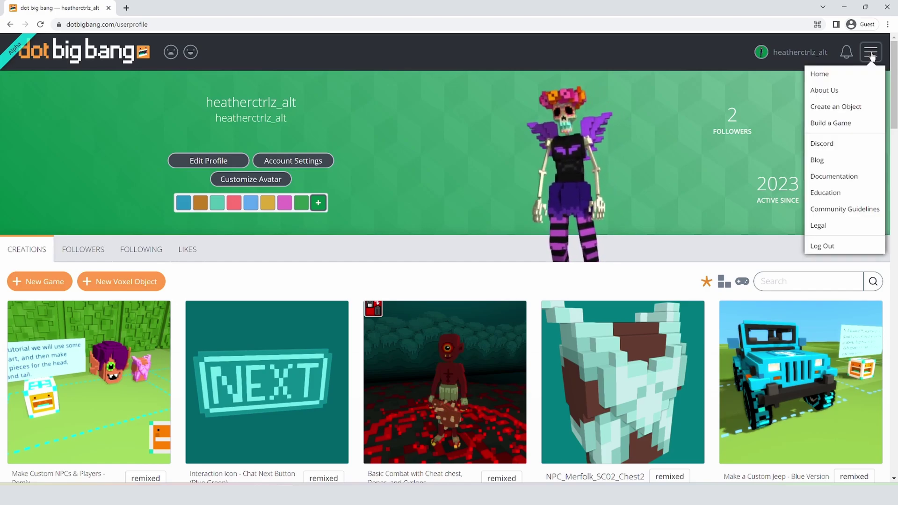
left_click(844, 124)
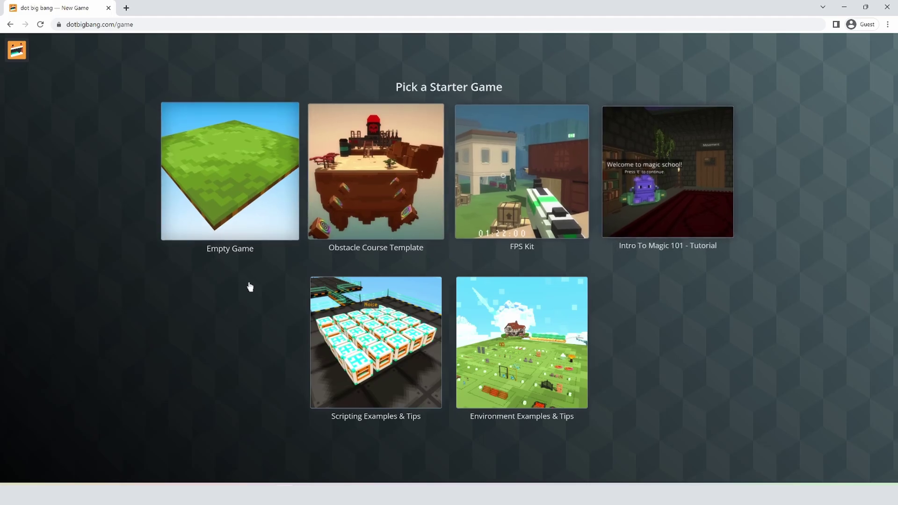
left_click(544, 176)
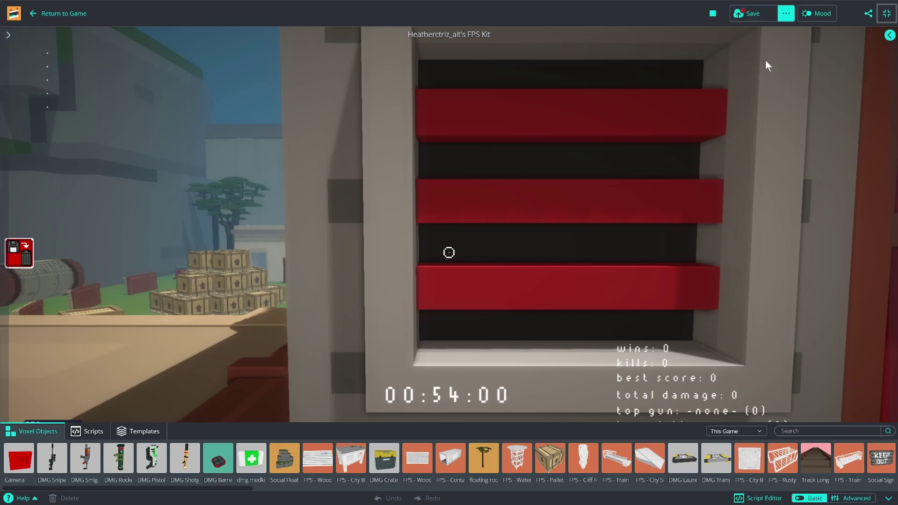
- Switch the editor to Advanced mode and stop the running game
left_click(851, 498)
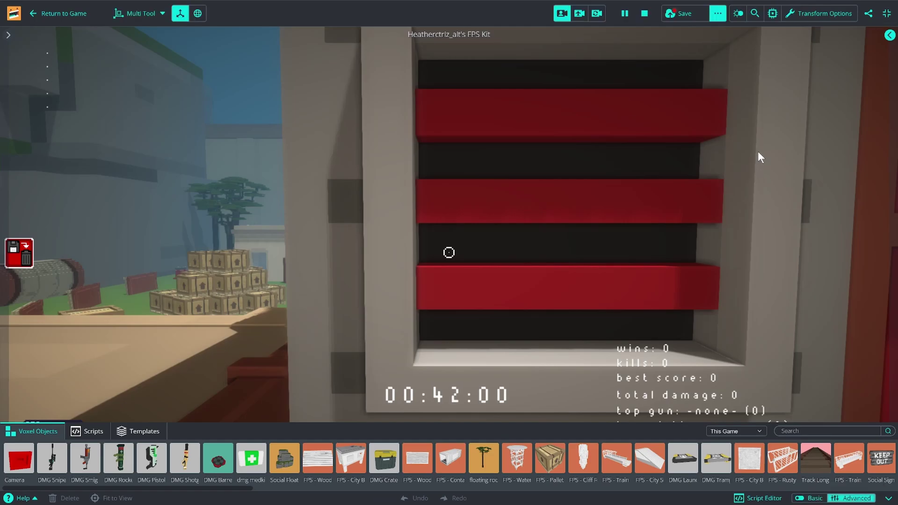
left_click(644, 15)
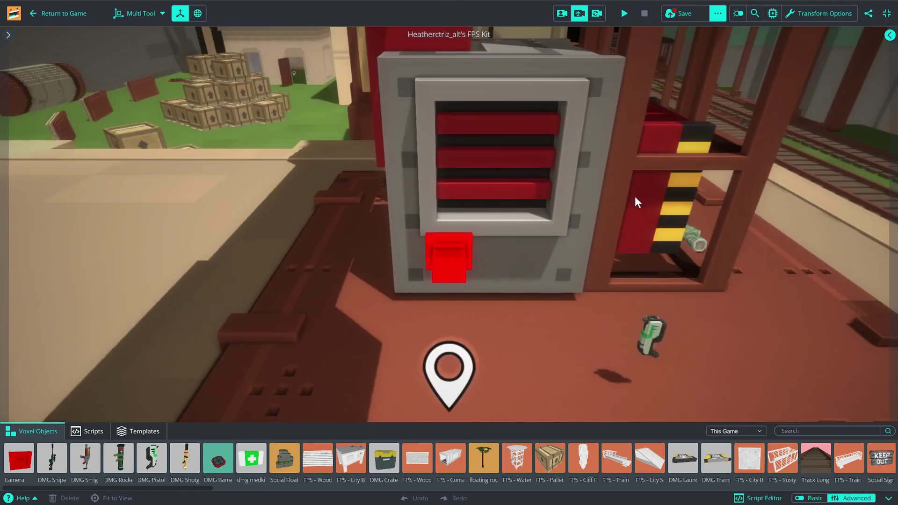
- Examine the Workroom area outside the map, including its UI Layout wall and the labelled sections of template objects
key("s")
mouse_move(635, 196)
right_mouse_down()
mouse_move(661, 219)
mouse_move(646, 196)
right_mouse_up()
key("s")
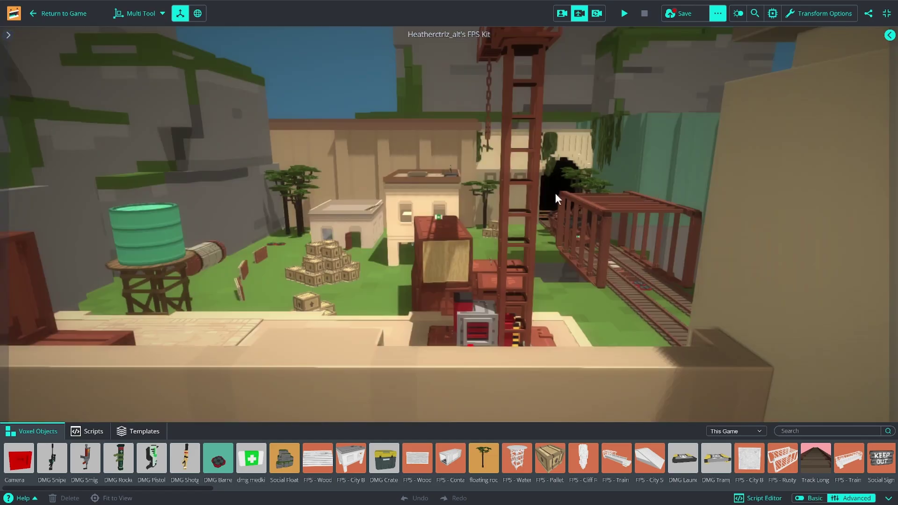
right_click_drag(554, 192, 462, 173)
key("w")
key("s")
key("s")
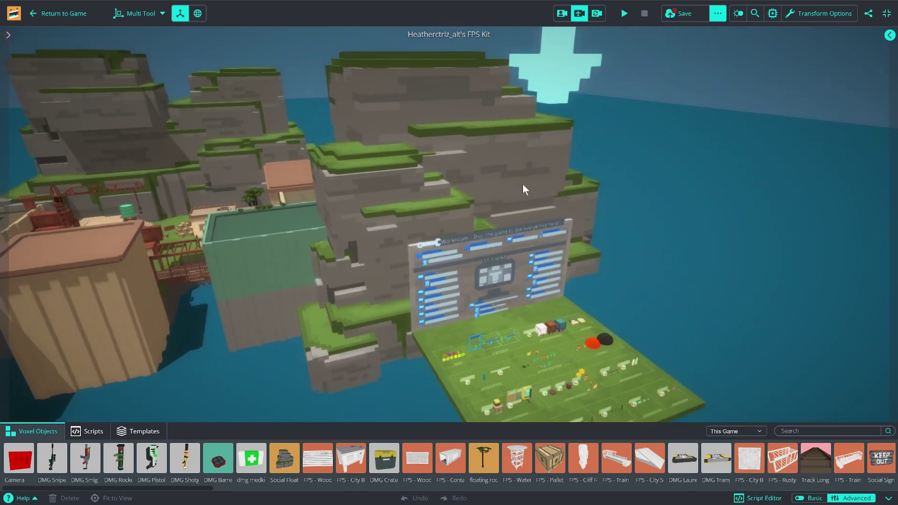
right_click_drag(522, 184, 534, 106)
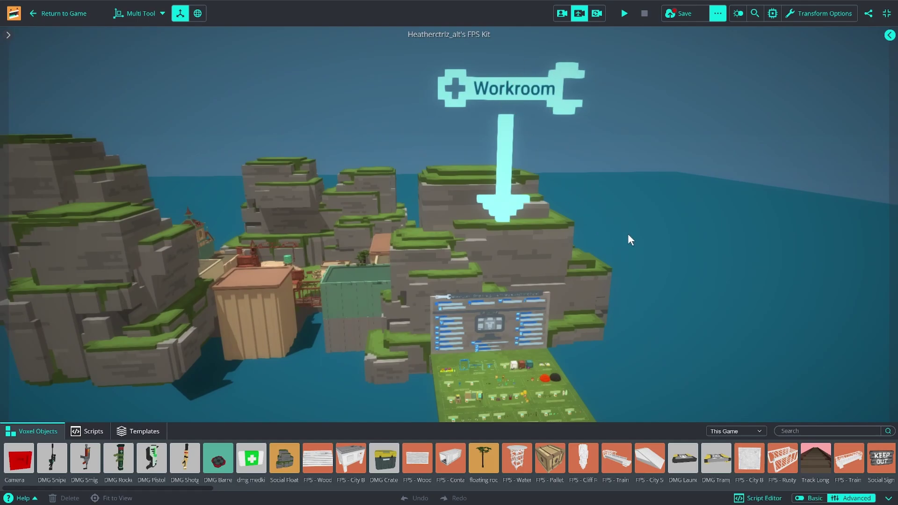
right_click_drag(628, 235, 586, 288)
key("w")
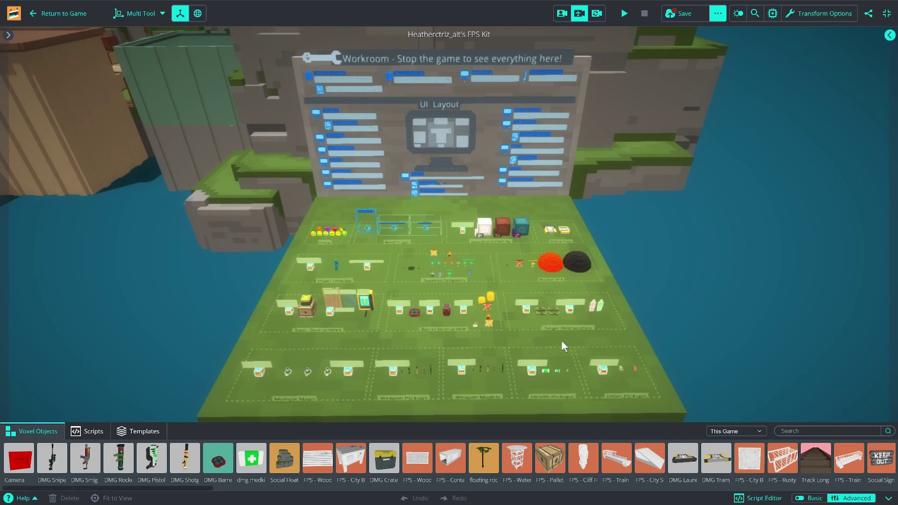
right_click_drag(567, 340, 533, 302)
key("w")
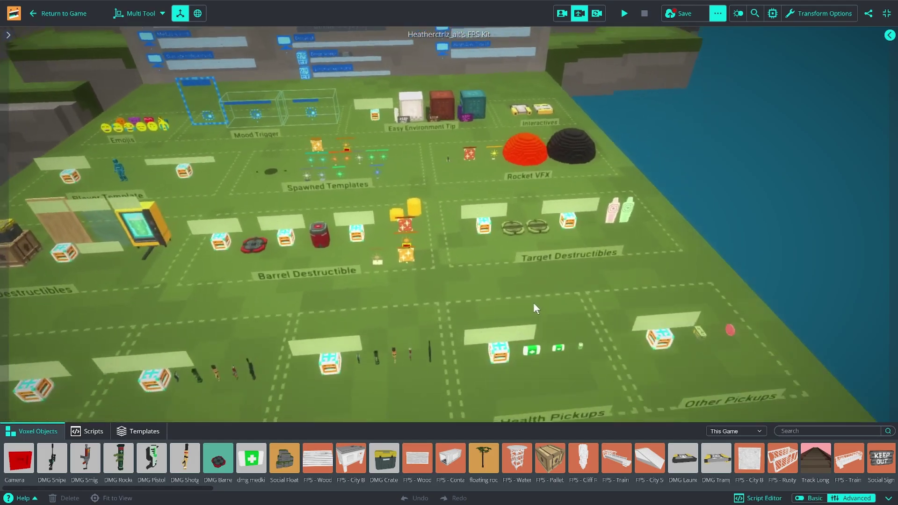
- Inspect the components of the vending machine in the Basic Destructibles area and expand its Vending Machine voxel object settings
key("a")
left_click(411, 210)
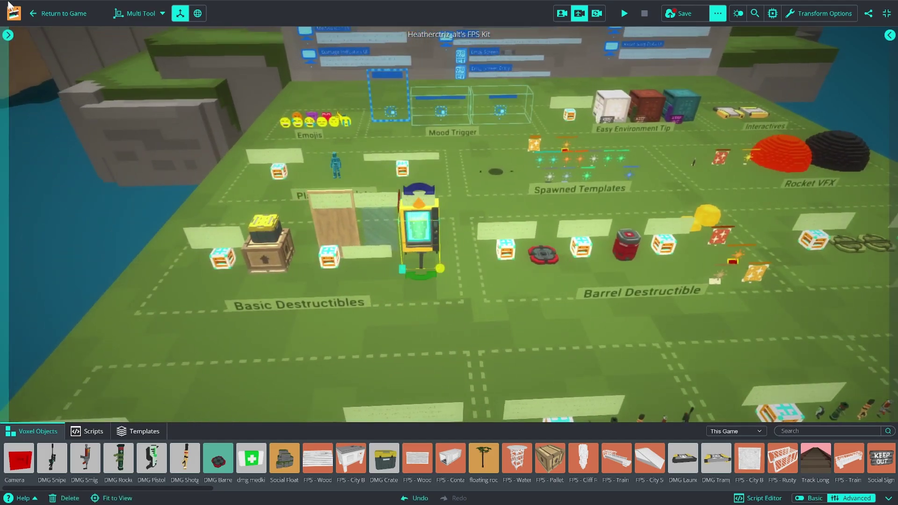
left_click(8, 36)
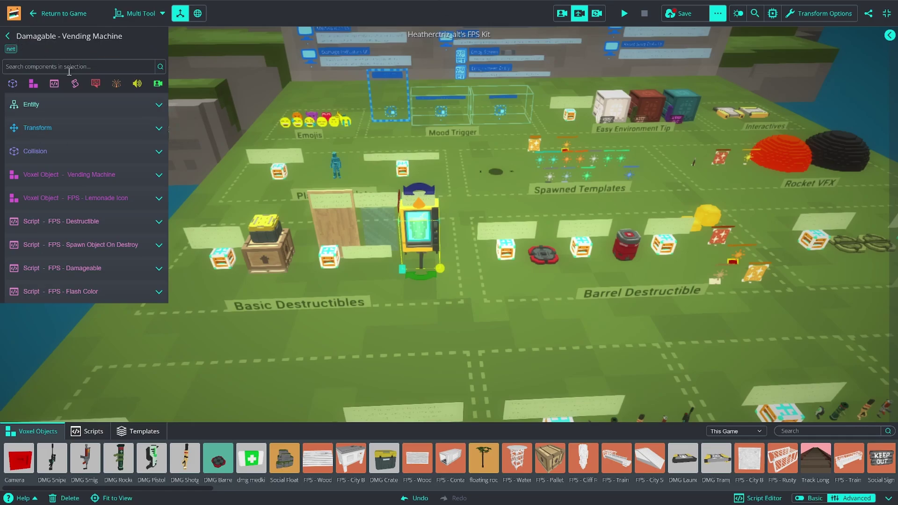
mouse_move(132, 230)
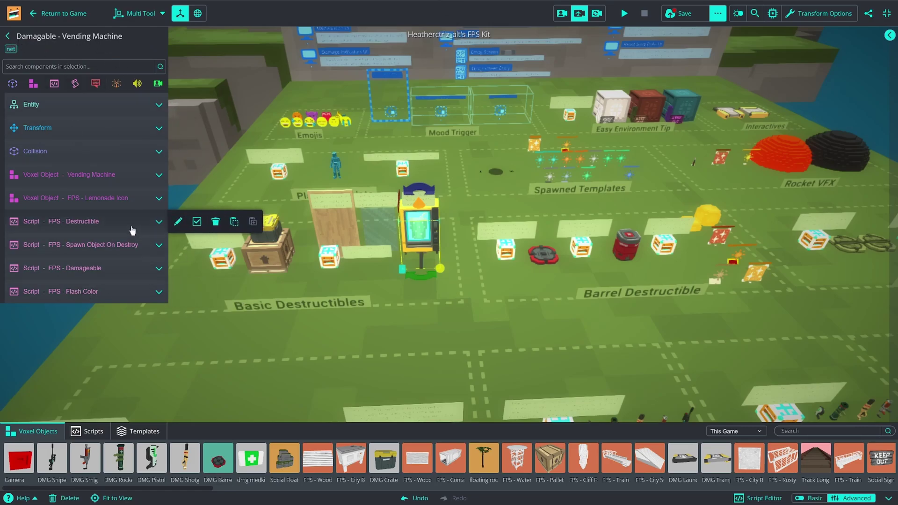
mouse_move(105, 268)
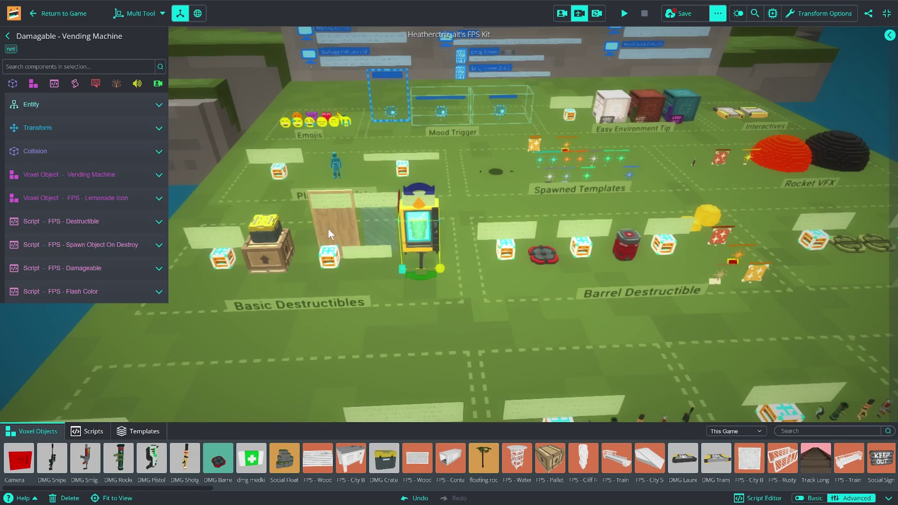
mouse_move(101, 234)
left_click(71, 173)
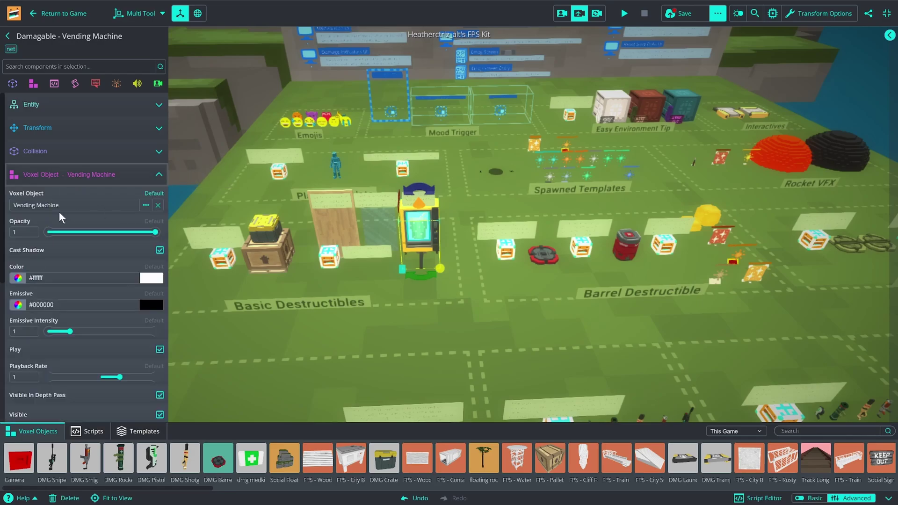
mouse_move(85, 184)
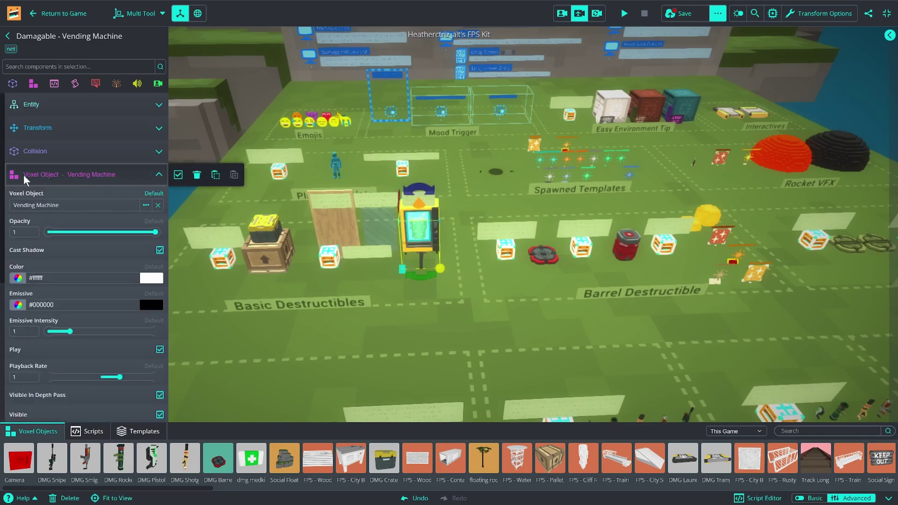
- Try swapping the vending machine's voxel object for Combat - Cyclops Spawner from the account's own objects, and undo the swap
left_click(63, 204)
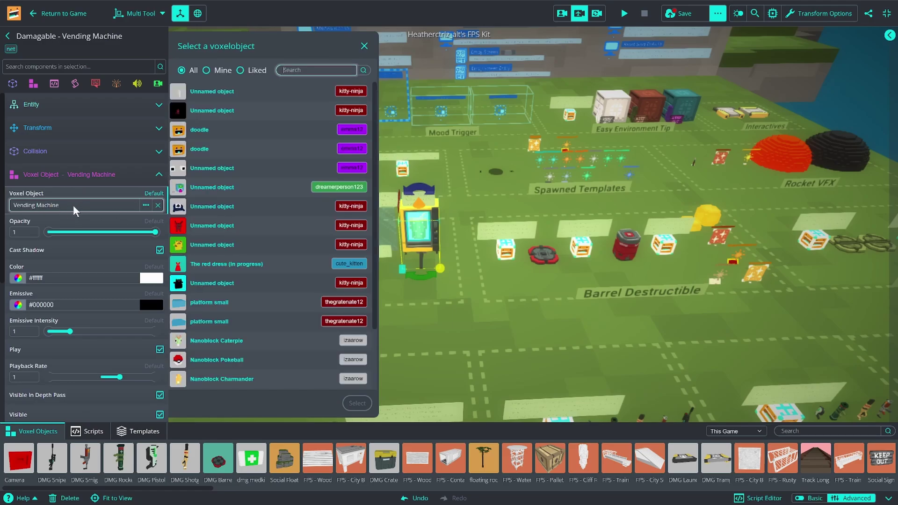
left_click(206, 71)
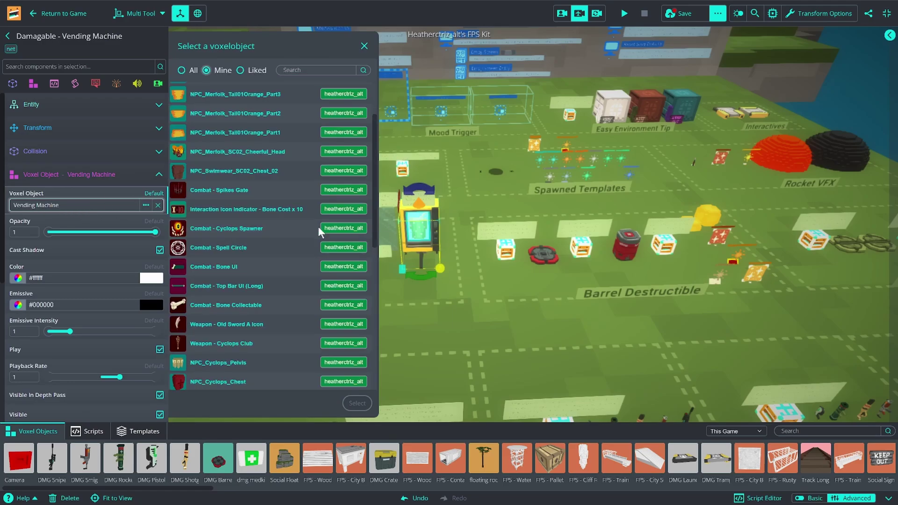
left_click(223, 229)
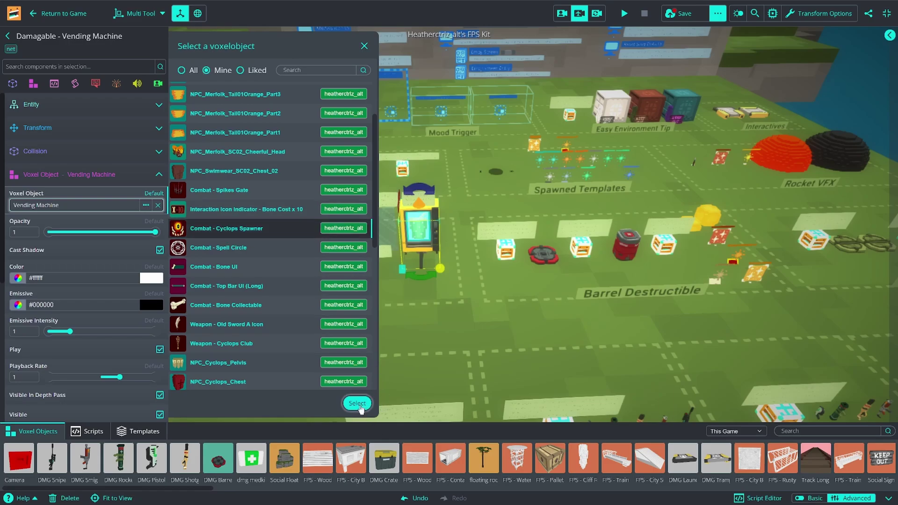
left_click(356, 403)
right_click_drag(443, 251, 490, 257)
scroll(454, 276, "up", 3)
key("w")
key("a")
key("s")
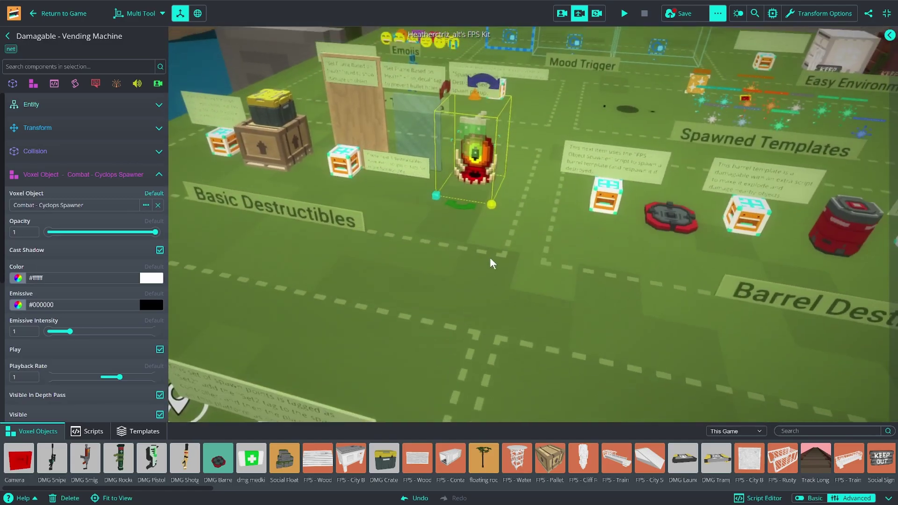
key("ctrl+z")
- Examine the Weapon Models and Weapon Pickups sections of the Workroom and read their explanatory signs
right_click_drag(425, 294, 558, 304)
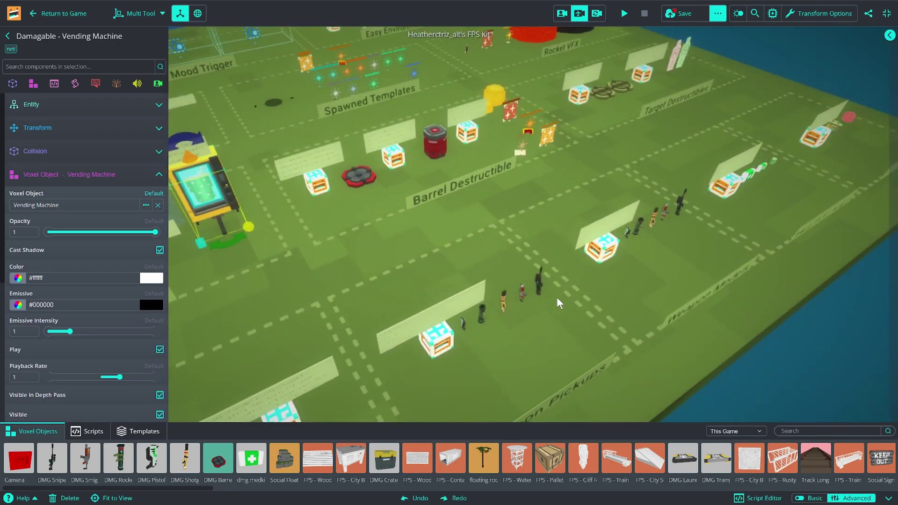
right_click_drag(618, 293, 545, 210)
key("s")
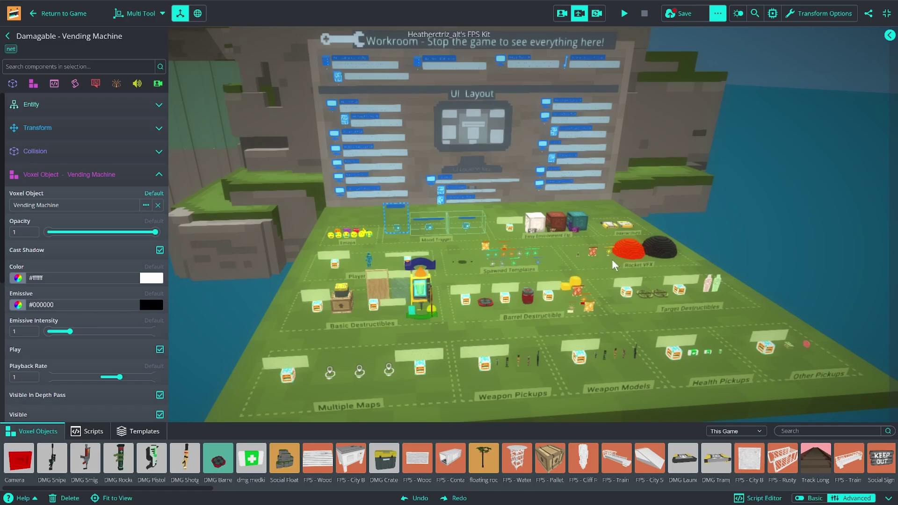
right_click_drag(612, 259, 594, 333)
key("d")
key("w")
key("w")
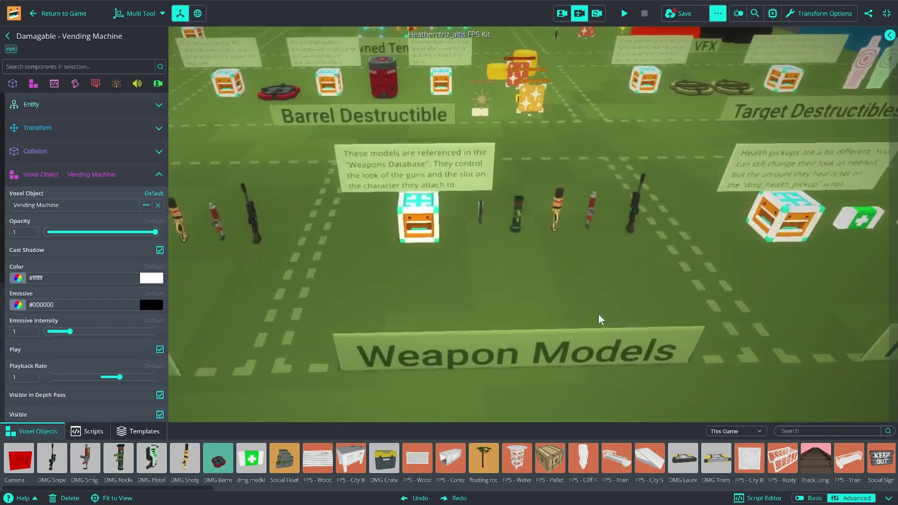
key("s")
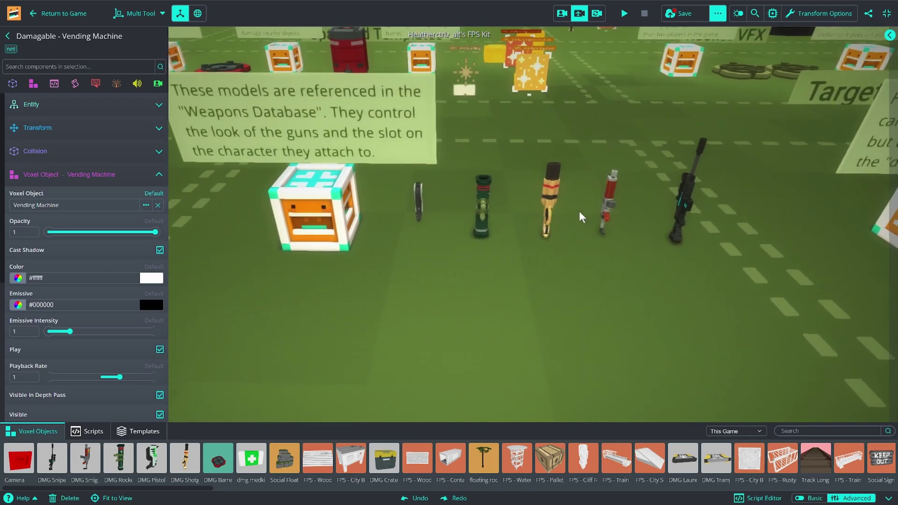
key("a")
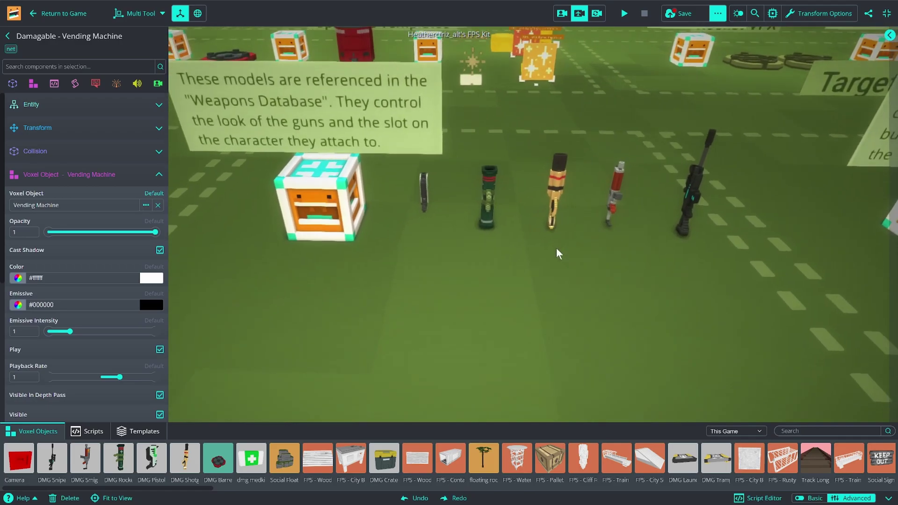
key("a")
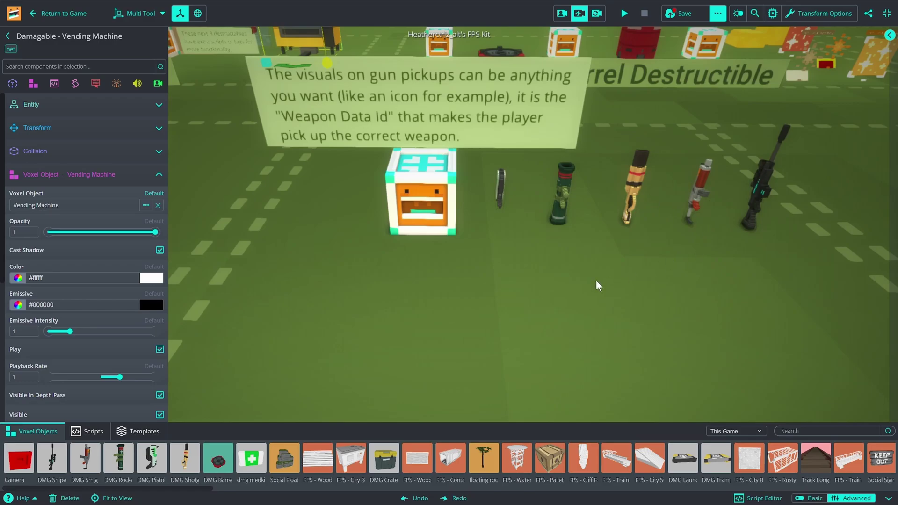
right_click_drag(641, 268, 651, 161)
key("s")
key("w")
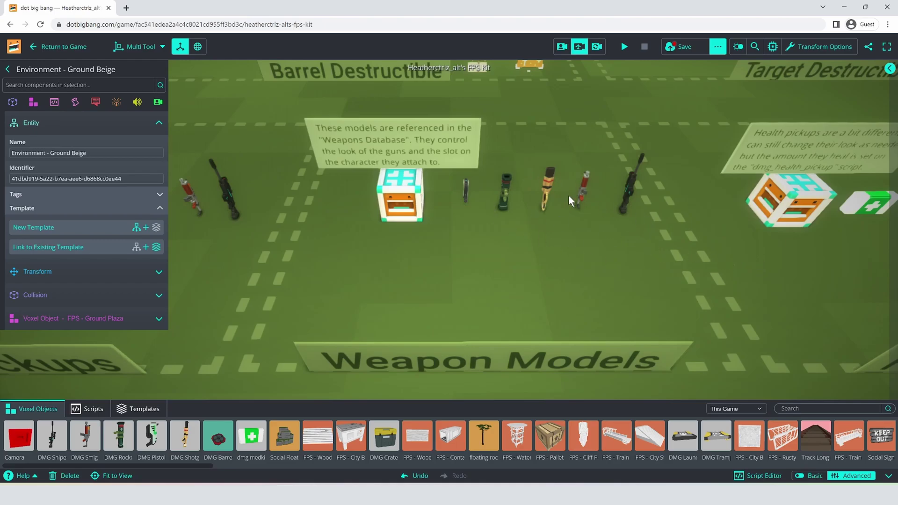
- Duplicate the pistol in the Weapon Models section and place the copy in front of the row of weapons
left_click(466, 184)
key("w")
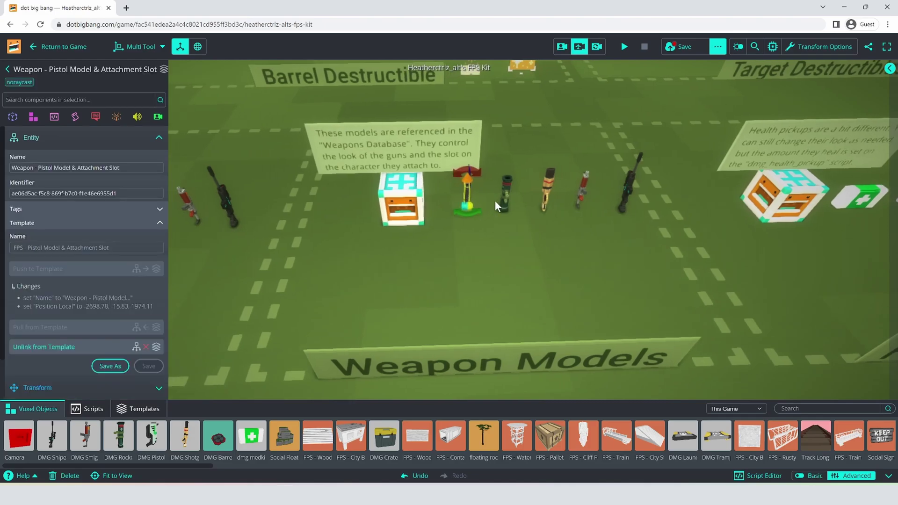
key("a")
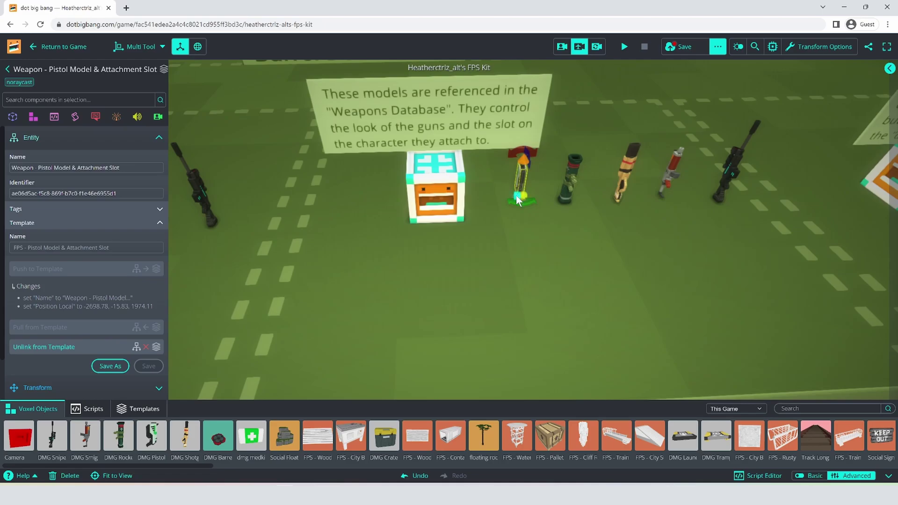
left_click_drag(515, 195, 541, 234)
key("ctrl+z")
left_click_drag(516, 198, 538, 259, "shift")
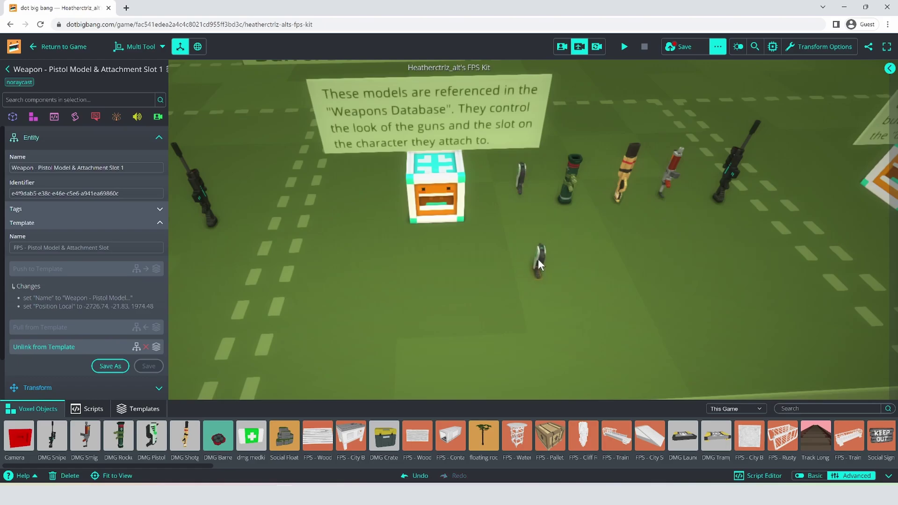
- Unlink the duplicated pistol model from its FPS - Pistol Model & Attachment Slot template
left_click(63, 139)
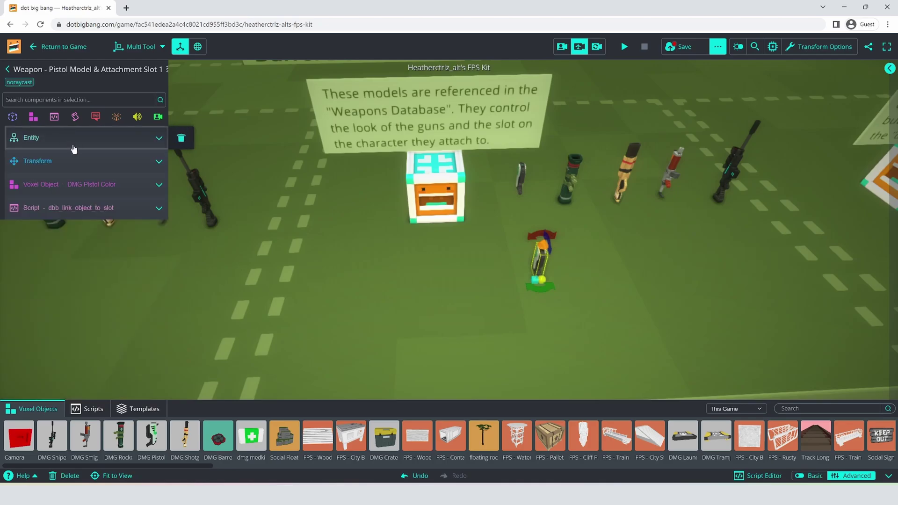
left_click(59, 138)
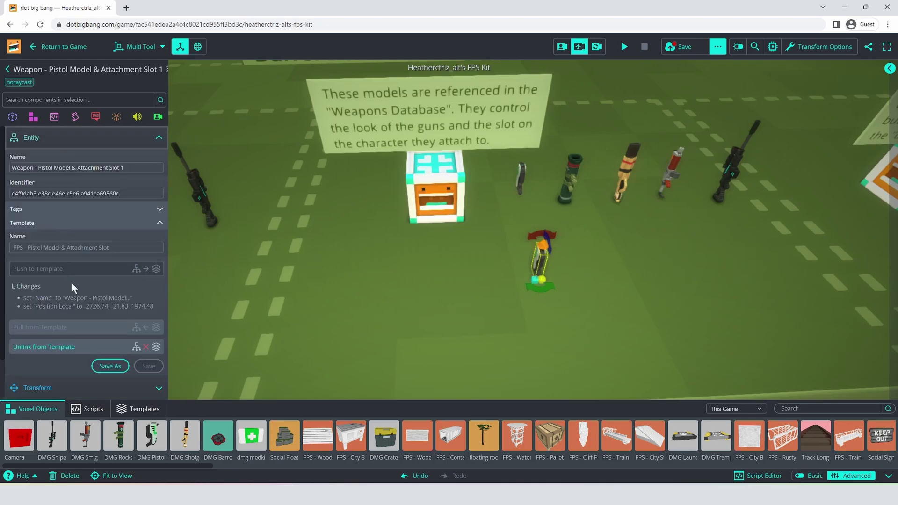
scroll(71, 282, "down", 1)
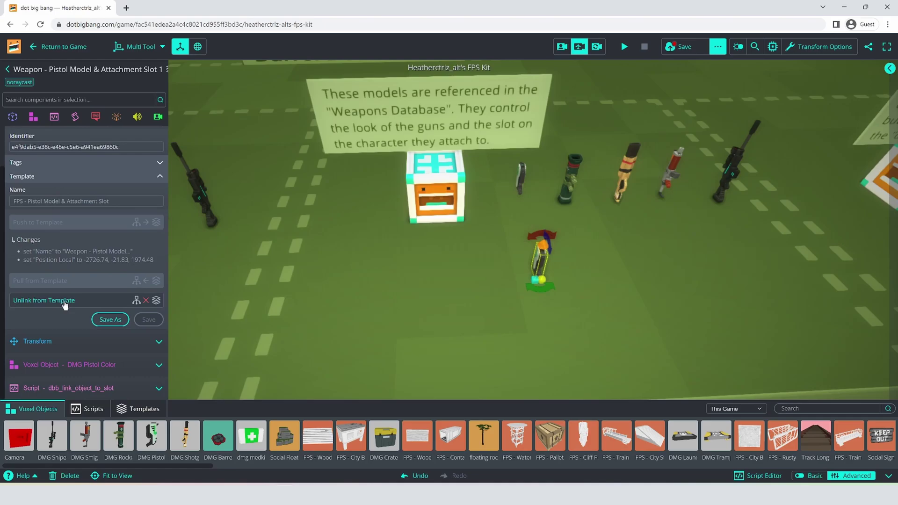
left_click(65, 303)
left_click(541, 303)
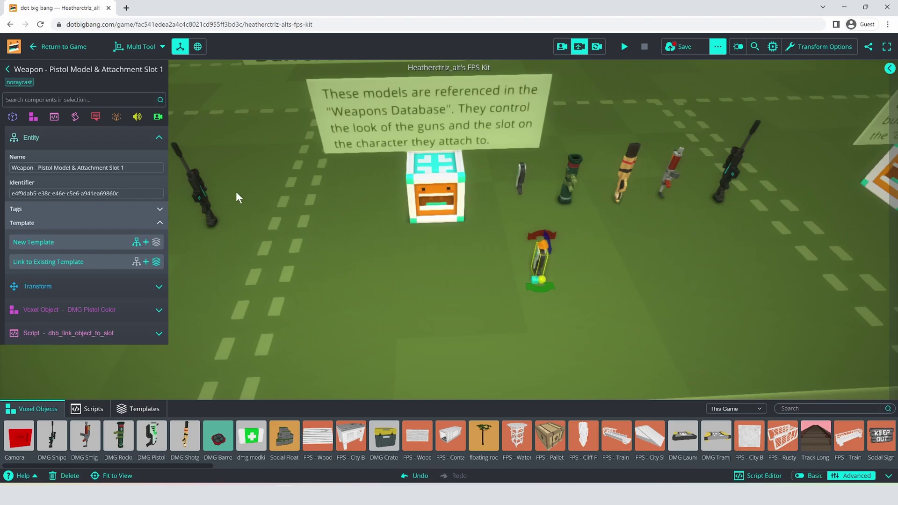
- Replace the voxel object of the duplicated pistol model with DMG Pistol Color (Red)
left_click(113, 307)
scroll(113, 311, "down", 2)
left_click(91, 247)
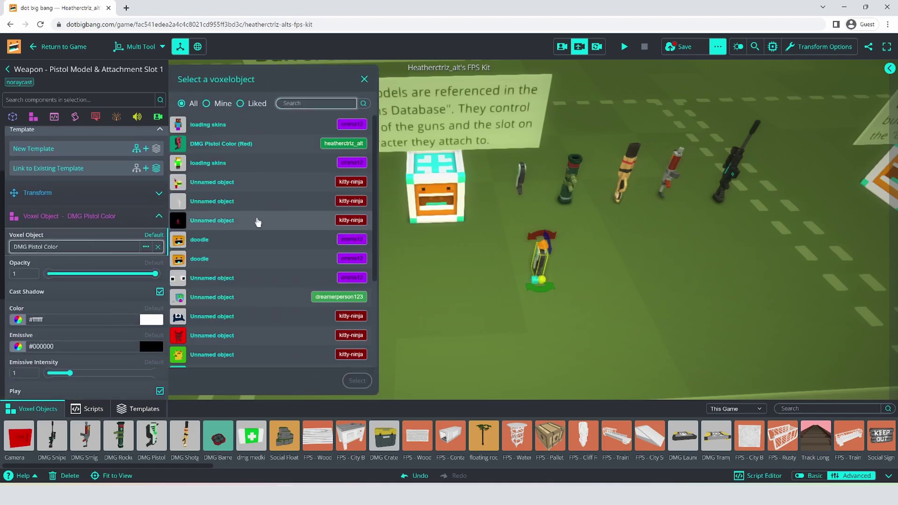
left_click(238, 149)
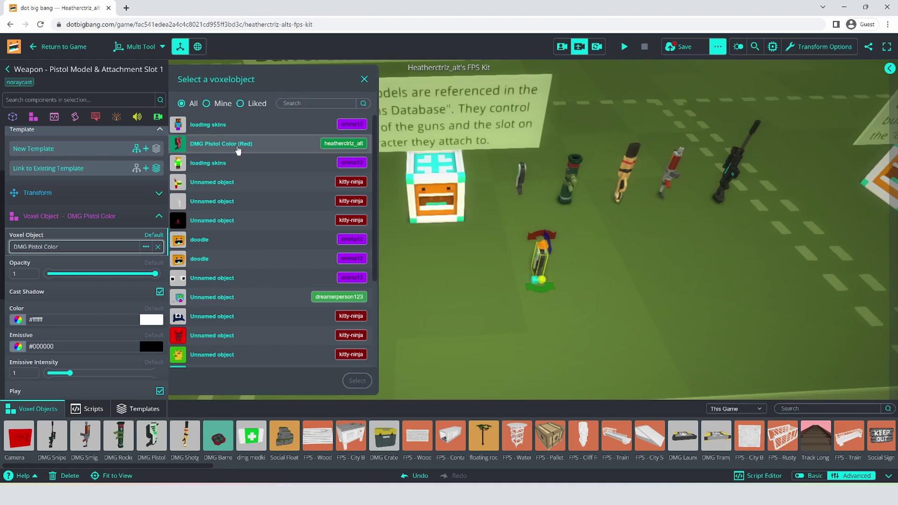
left_click(356, 381)
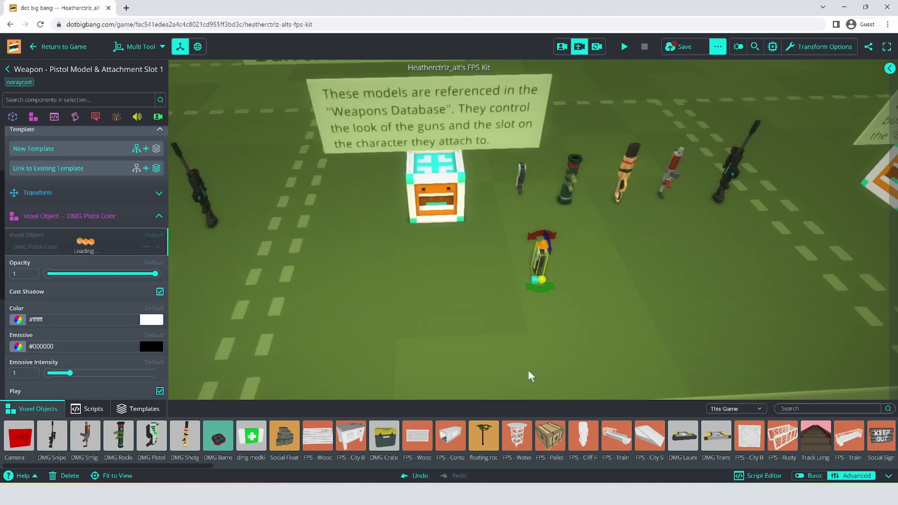
right_click_drag(508, 298, 213, 259)
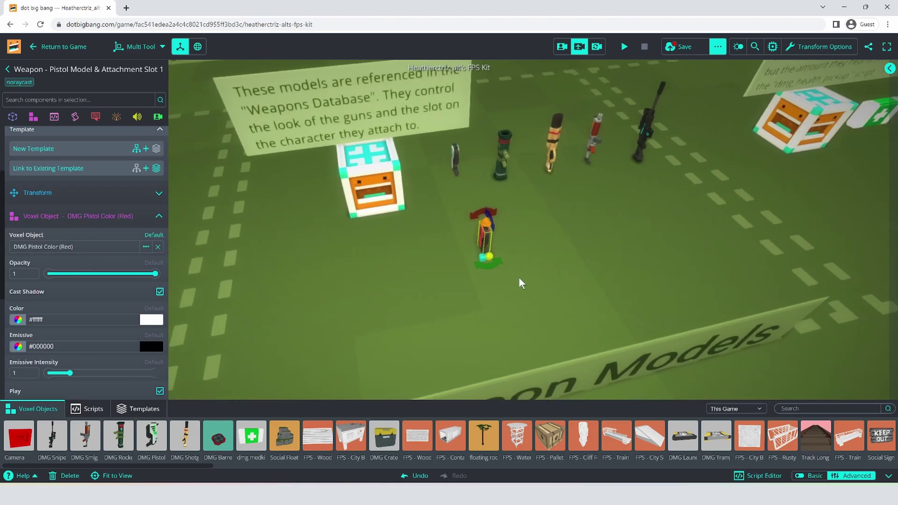
right_click_drag(519, 279, 523, 268)
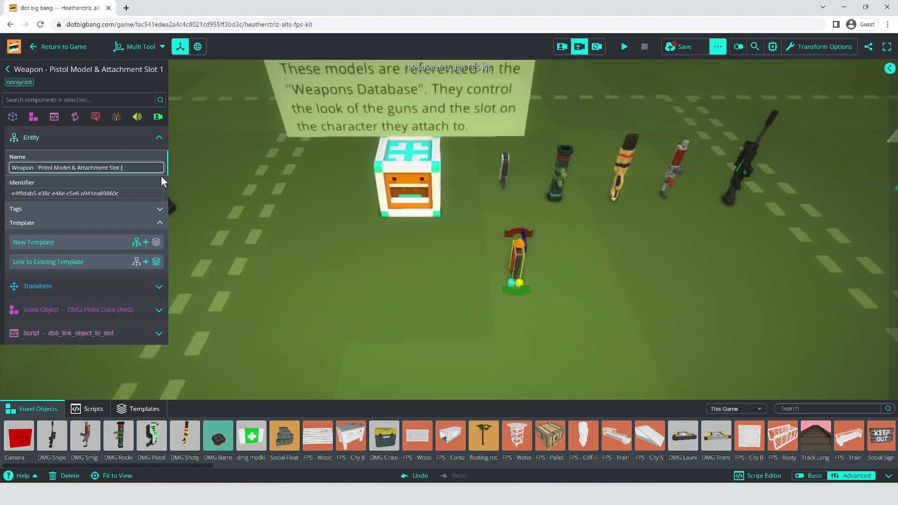
- Rename the red pistol entity "Weapon - Pistol Model & Attachment Slot (Red)" and save it as a new template with the same name
type("(Red)")
left_click(88, 242)
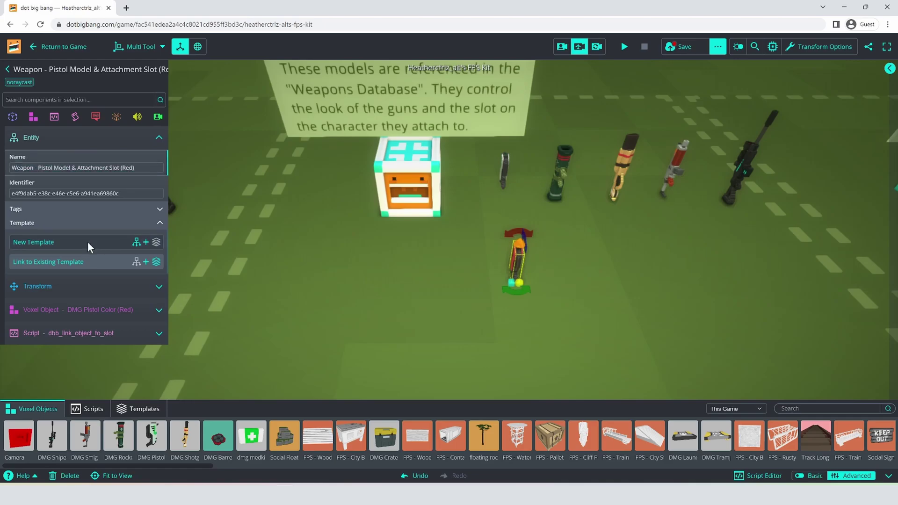
left_click_drag(63, 248, 2, 248)
type("Weapon - Pistol Model & Attachment Slot (Red)")
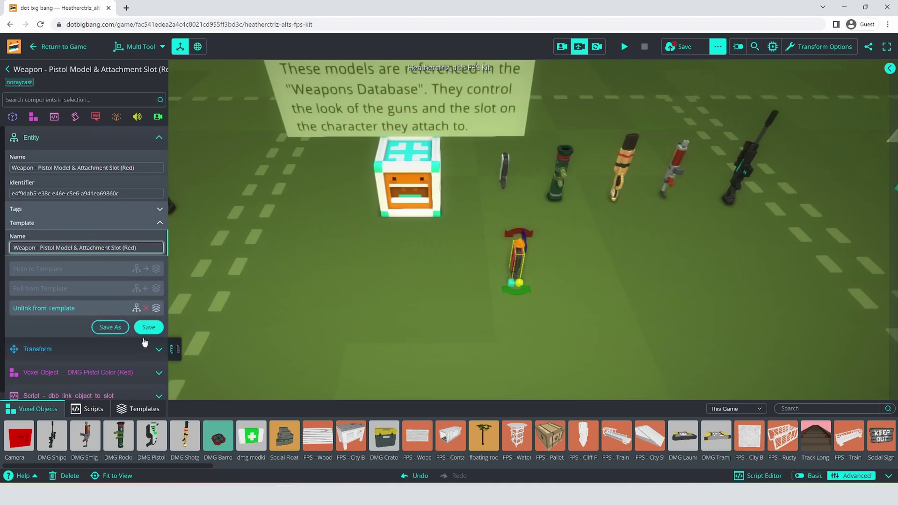
left_click(149, 327)
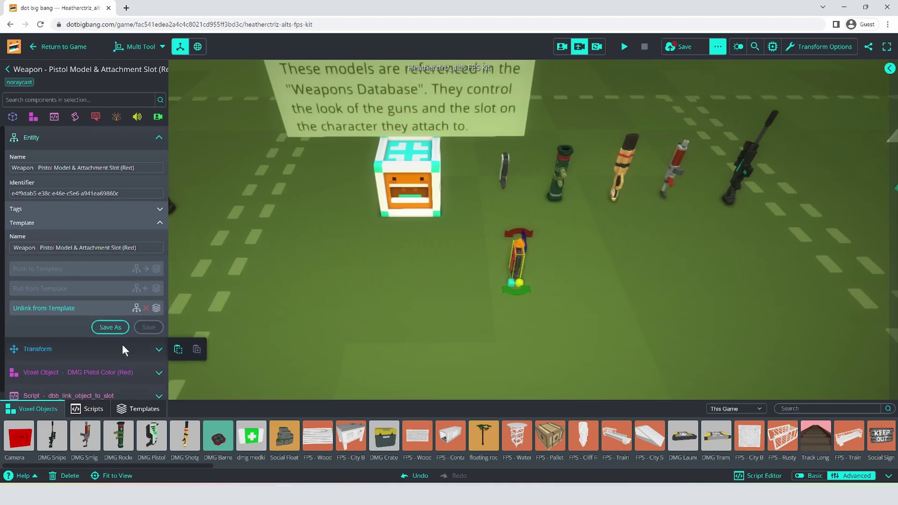
- Review the slot name, position and rotation settings of the red pistol's dbb_link_object_to_slot script
scroll(124, 346, "down", 1)
left_click(76, 131)
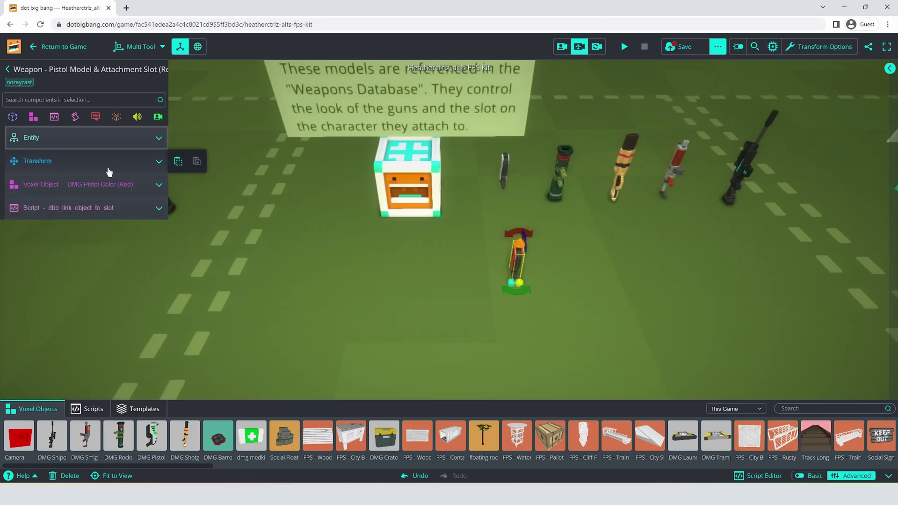
left_click(71, 207)
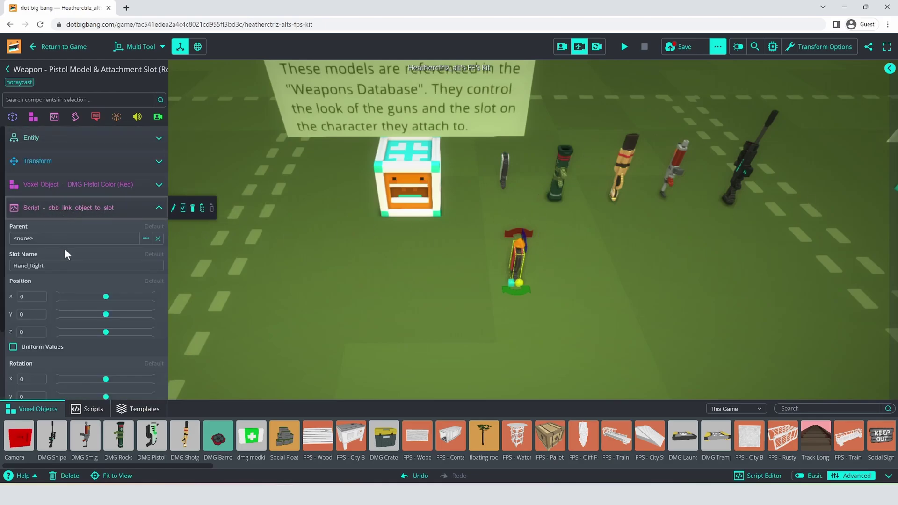
scroll(65, 248, "down", 2)
scroll(64, 253, "up", 2)
scroll(65, 253, "down", 2)
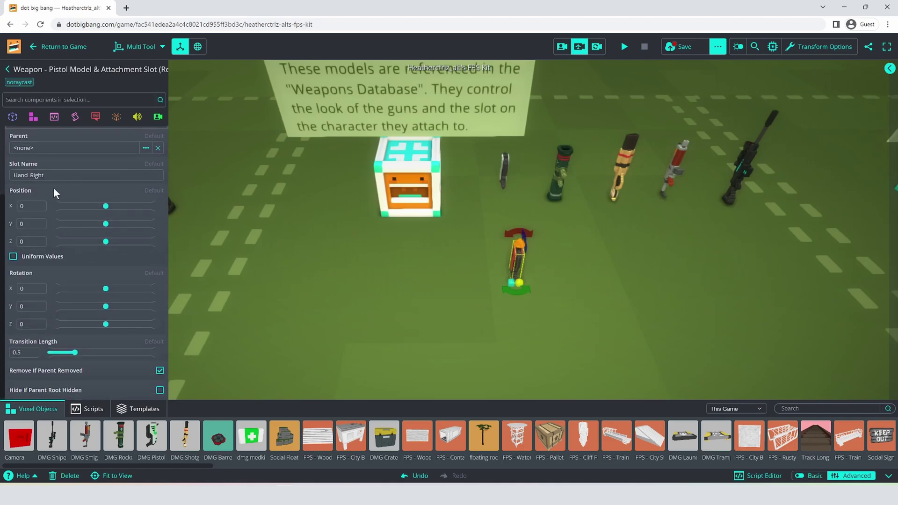
scroll(89, 277, "up", 2)
left_click(82, 209)
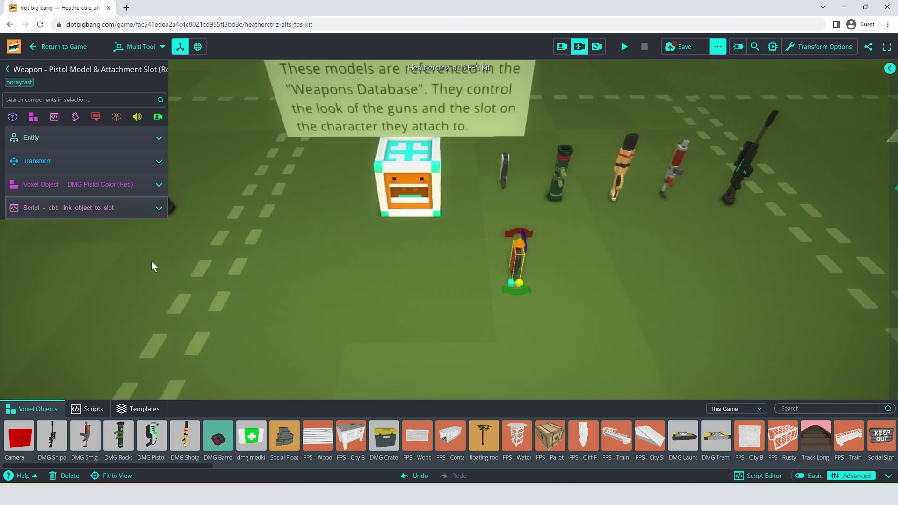
- Go to the Workroom wall and select the Weapons Database entity
mouse_move(114, 211)
right_click_drag(374, 222, 366, 131)
right_click_drag(411, 255, 410, 219)
key("w")
scroll(410, 223, "up", 6)
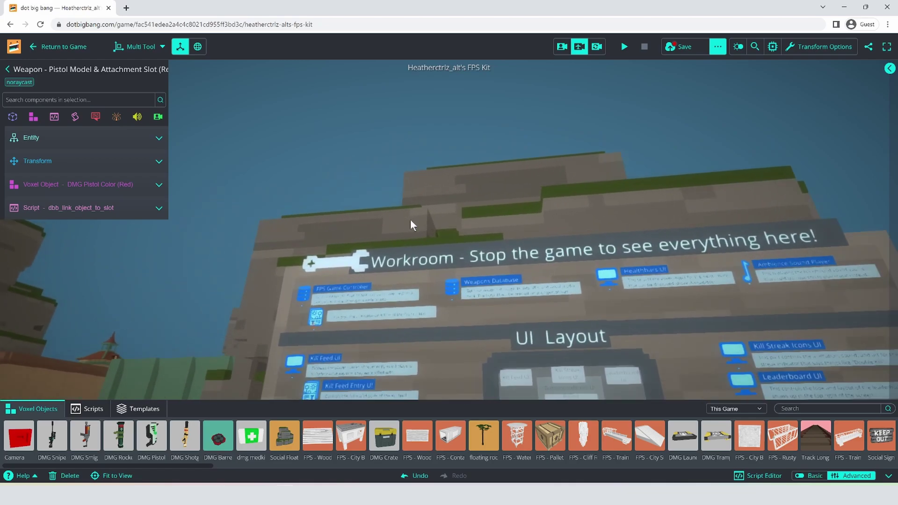
scroll(422, 248, "up", 3)
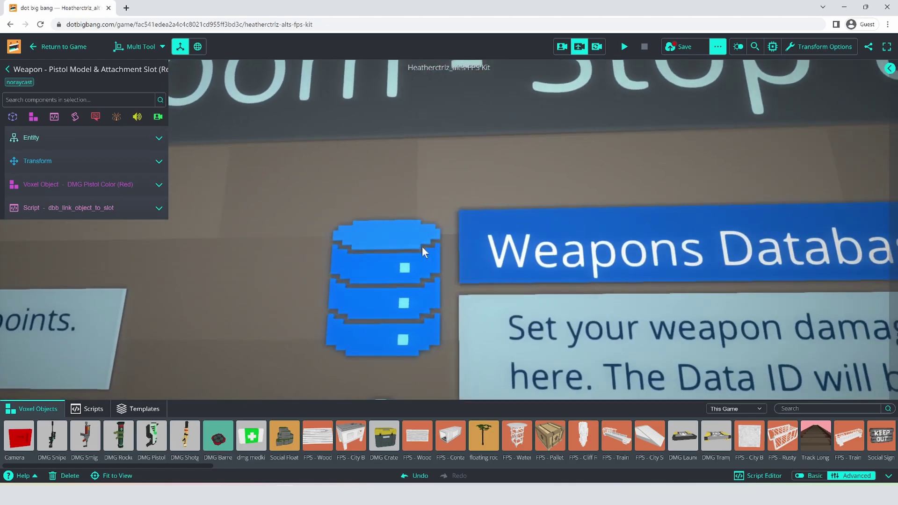
left_click(405, 175)
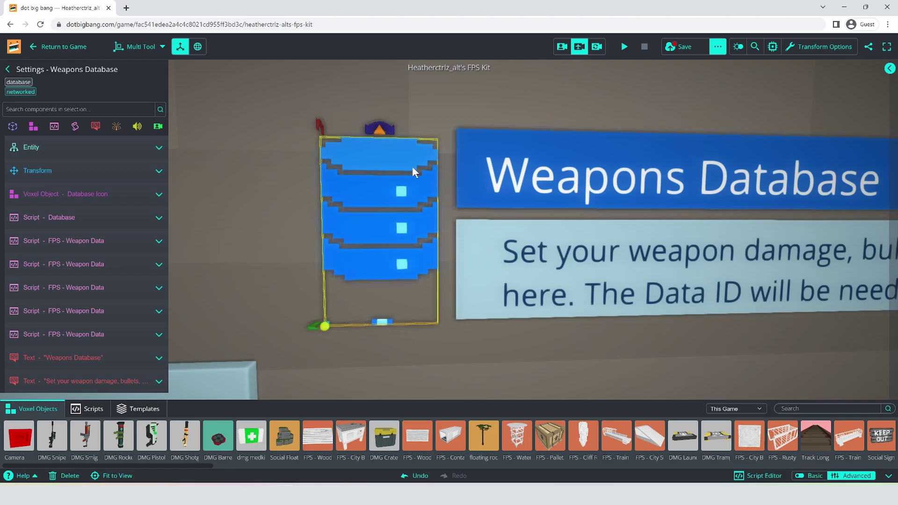
- Copy the Pistol's FPS - Weapon Data script and paste it as an additional script on the Weapons Database
mouse_move(80, 240)
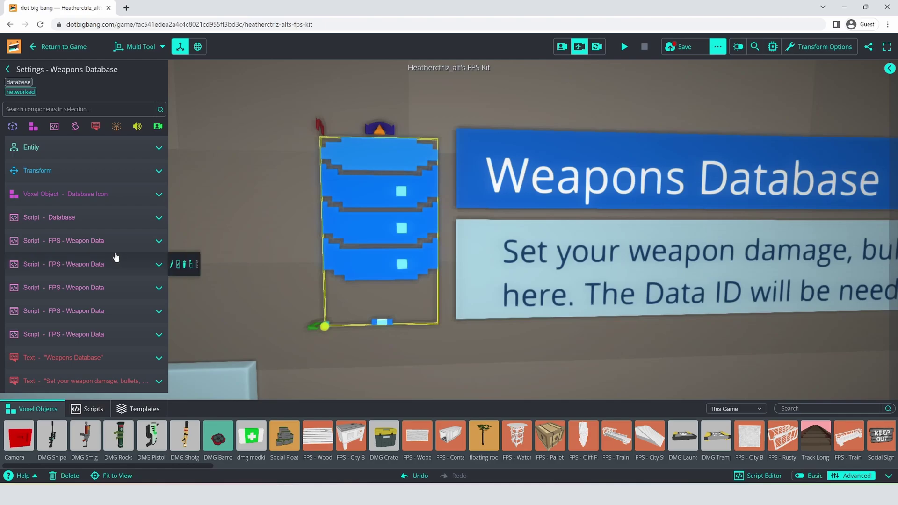
left_click(94, 244)
left_click(94, 243)
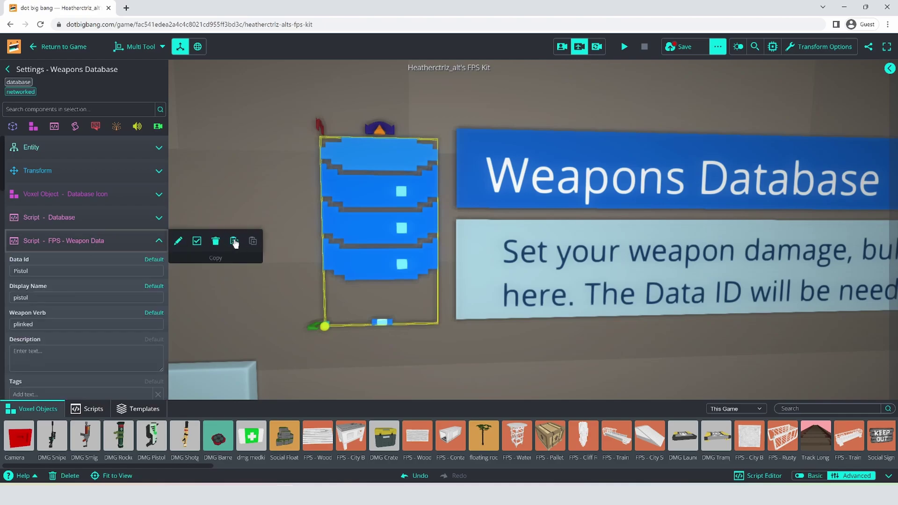
left_click(234, 242)
left_click(108, 240)
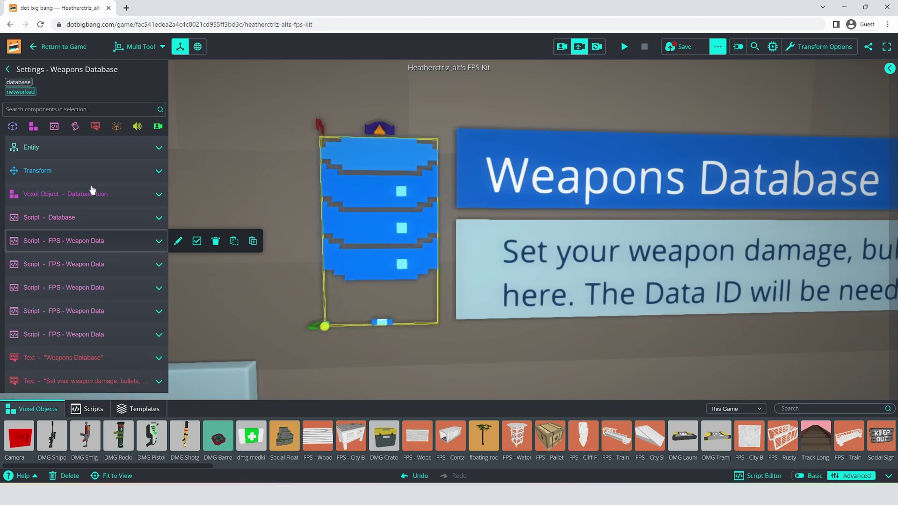
left_click(53, 126)
left_click(59, 155)
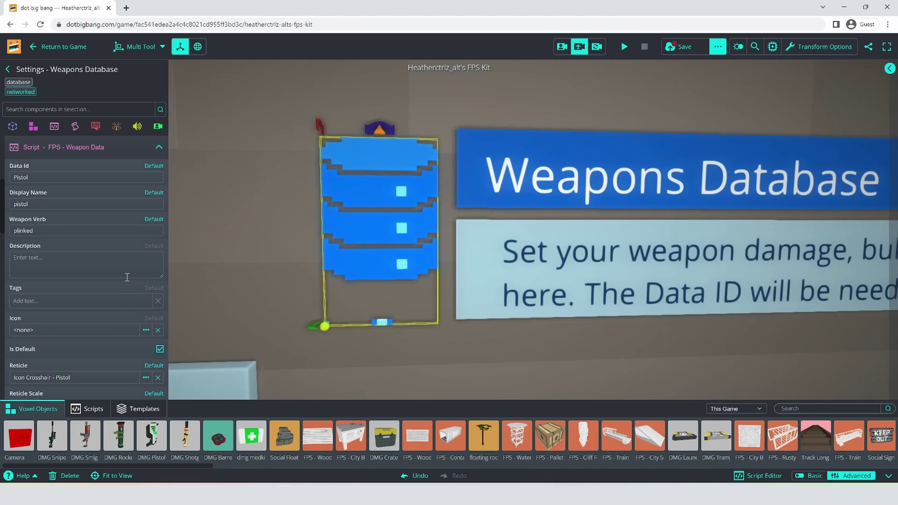
- Set the Data Id of the pasted weapon data to "Pistol Red" and select the whole ID text
left_click(88, 177)
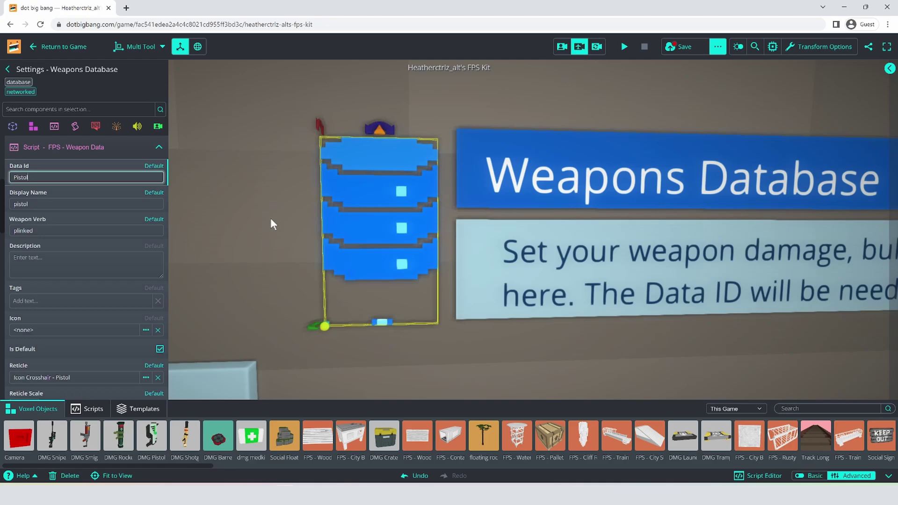
type("Red")
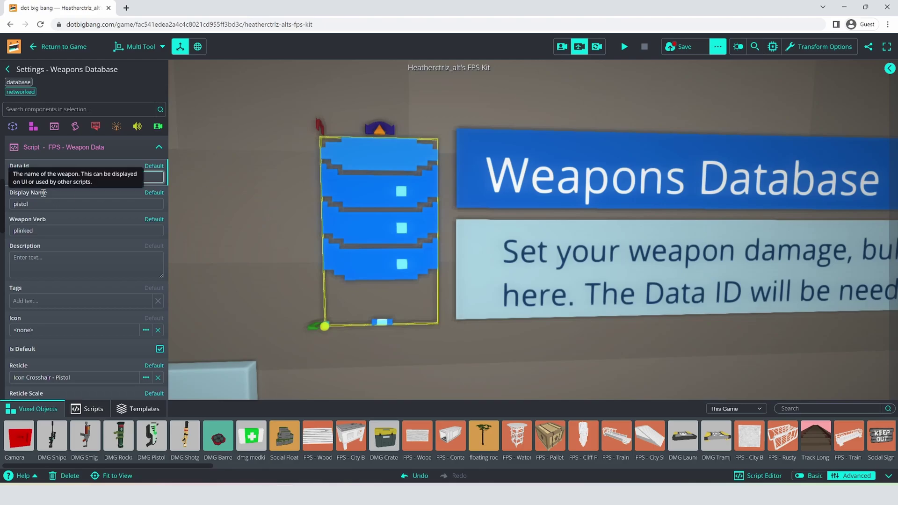
key("ctrl+a")
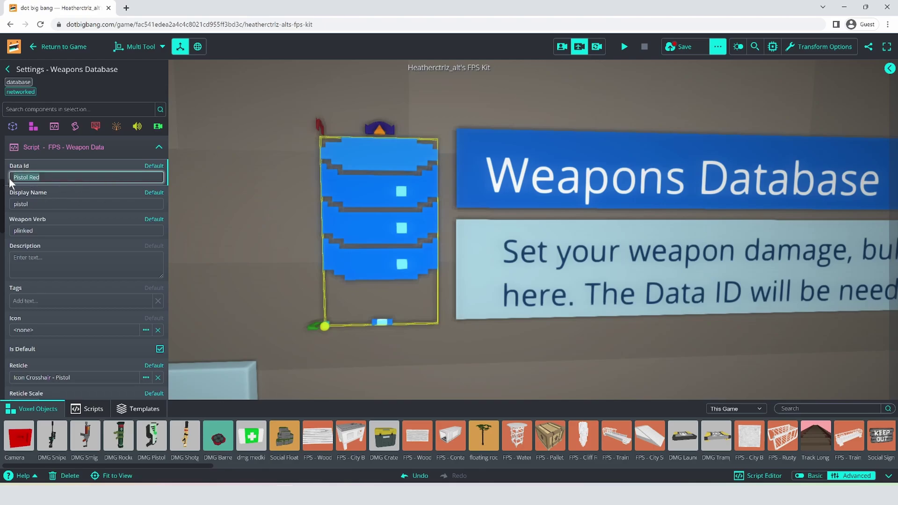
- Set the Pistol Red weapon data's Model to the template "Weapon - Pistol Model & Attachment Slot (Red)"
scroll(44, 223, "down", 1)
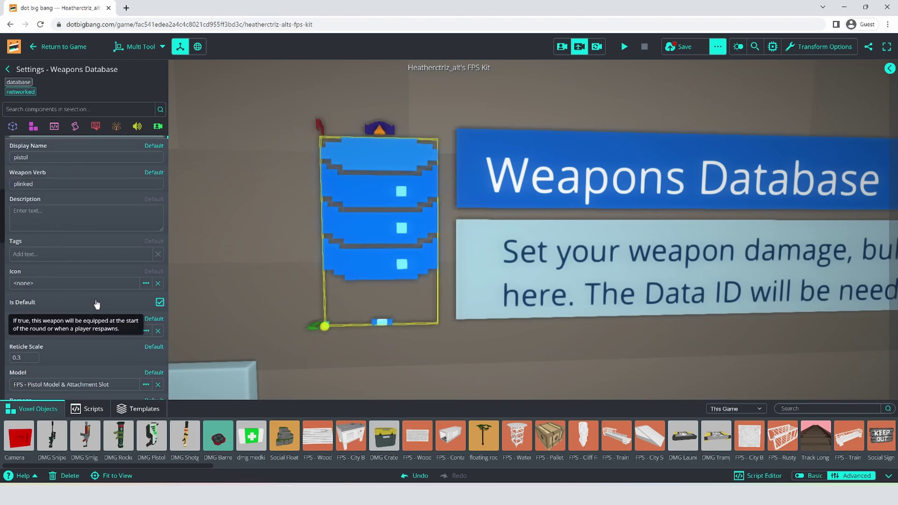
scroll(86, 318, "down", 1)
scroll(88, 323, "down", 2)
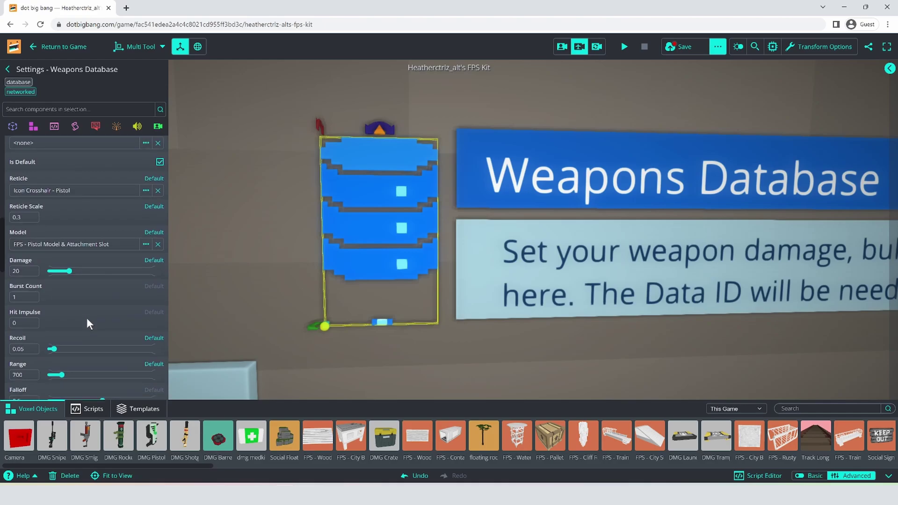
left_click(84, 244)
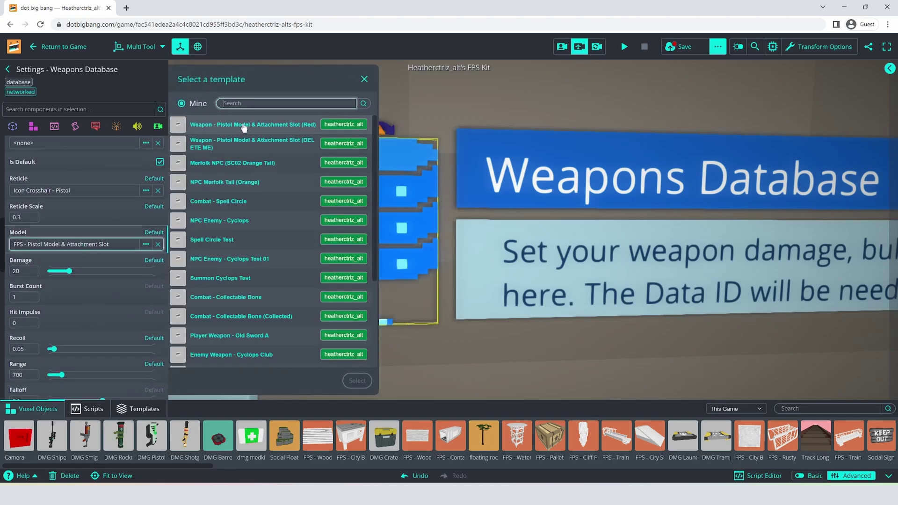
left_click(244, 126)
left_click(357, 380)
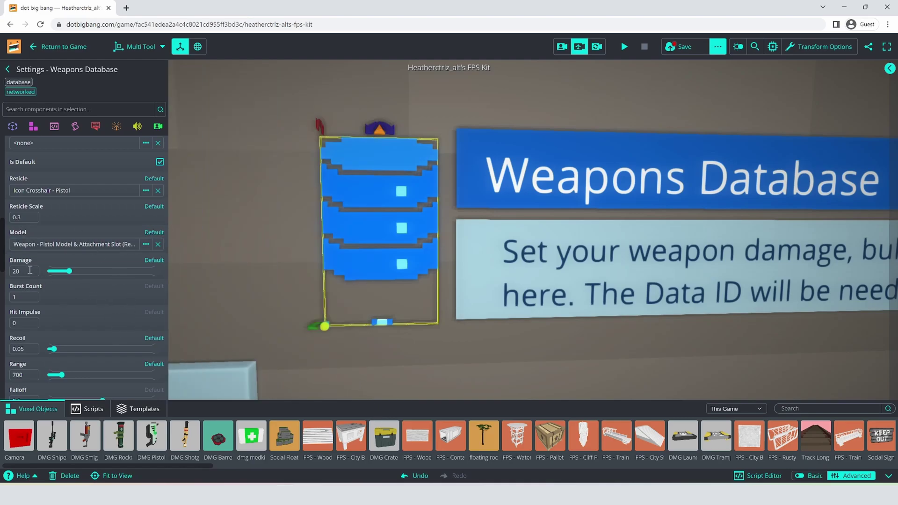
- Set the Pistol Red weapon's damage to 40 and its trail color to #ff0000, and collapse its script settings
left_click_drag(69, 271, 90, 274)
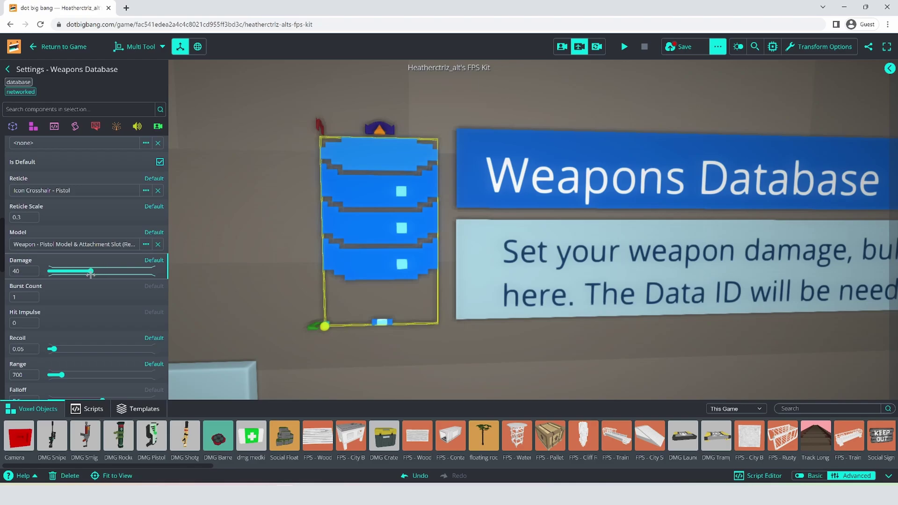
scroll(88, 291, "down", 5)
left_click(151, 311)
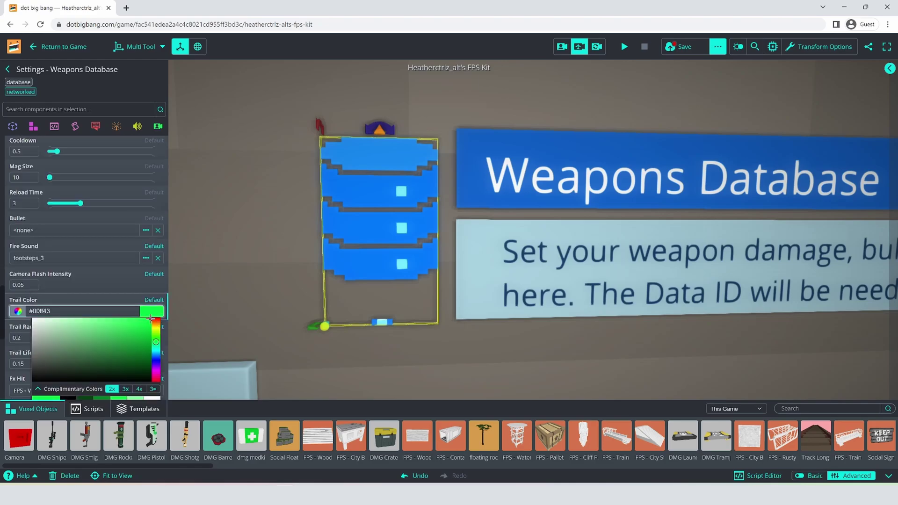
left_click(156, 319)
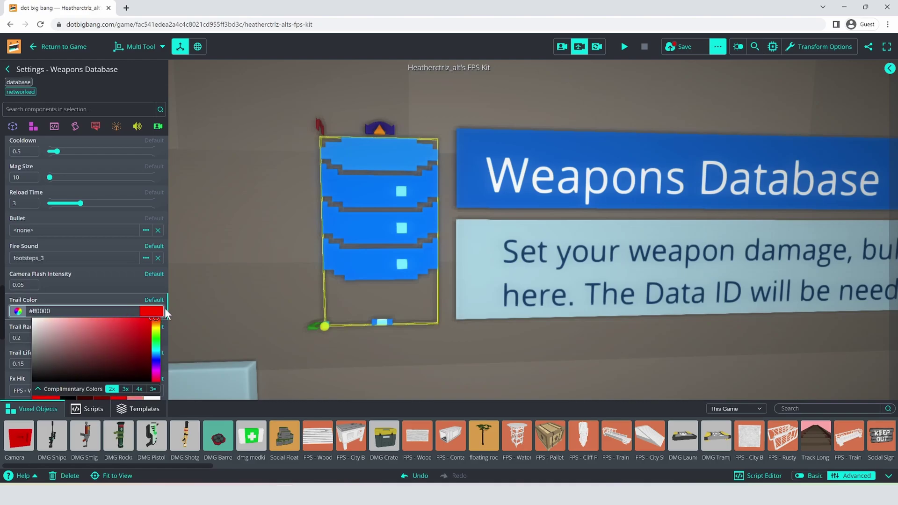
left_click(107, 295)
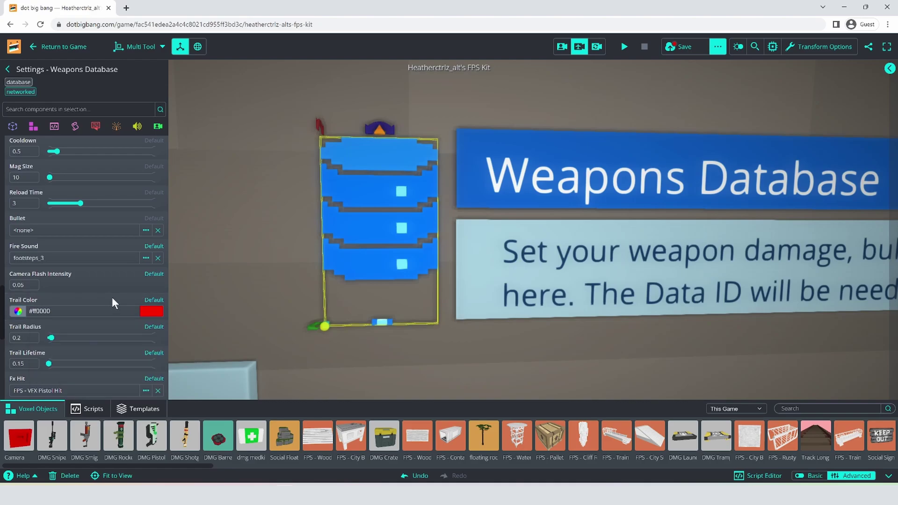
scroll(111, 299, "down", 5)
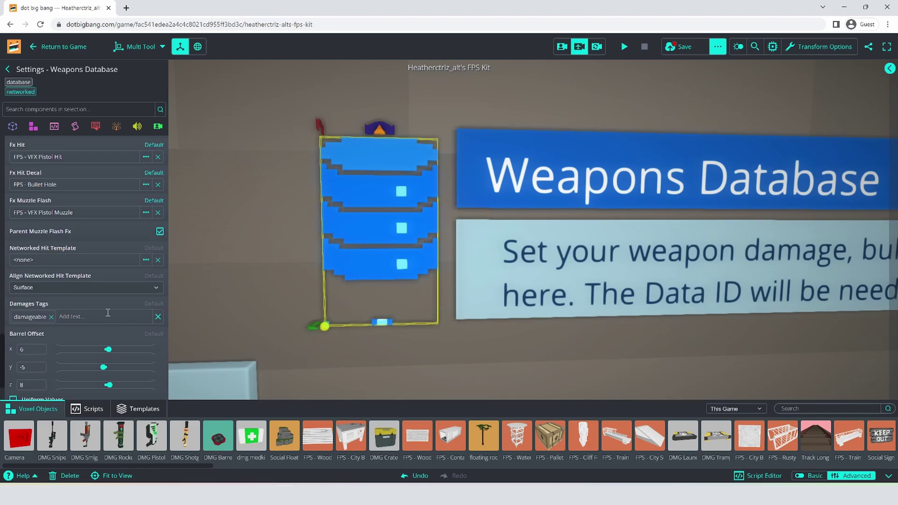
scroll(107, 312, "down", 1)
scroll(108, 312, "up", 6)
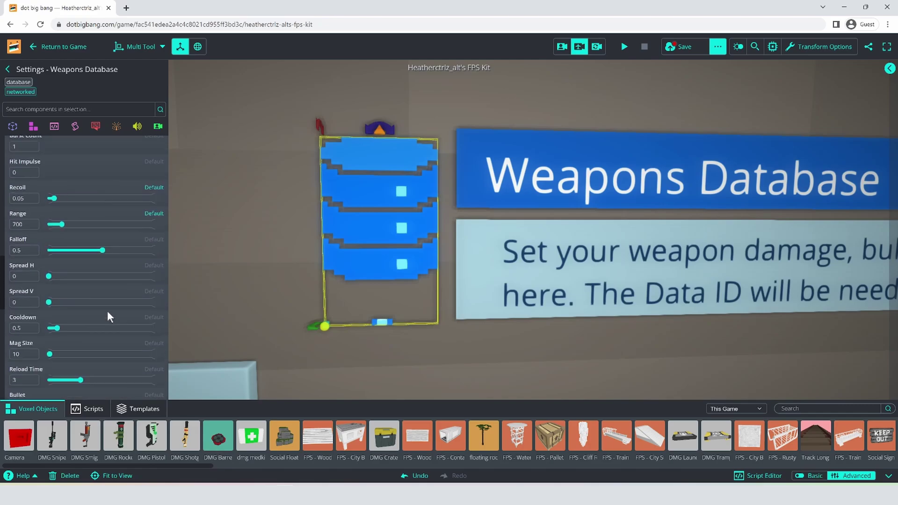
scroll(108, 313, "up", 5)
scroll(96, 283, "up", 3)
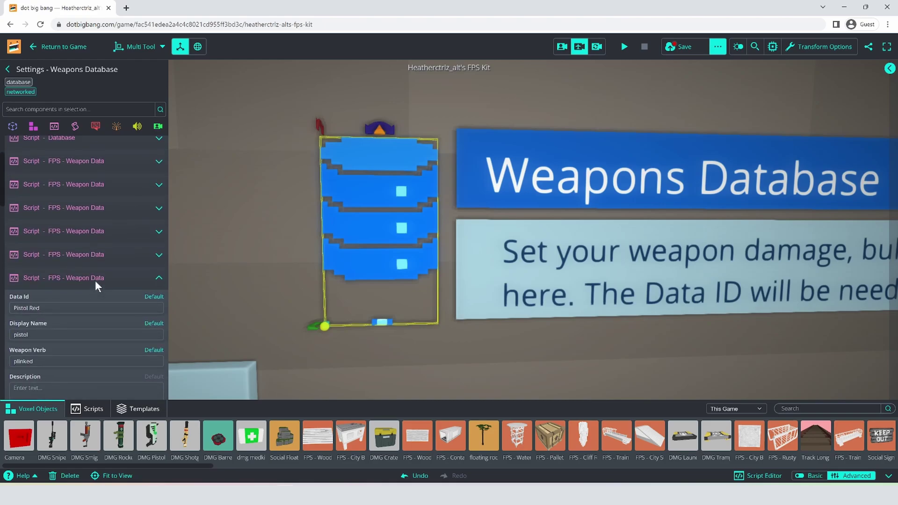
left_click(95, 283)
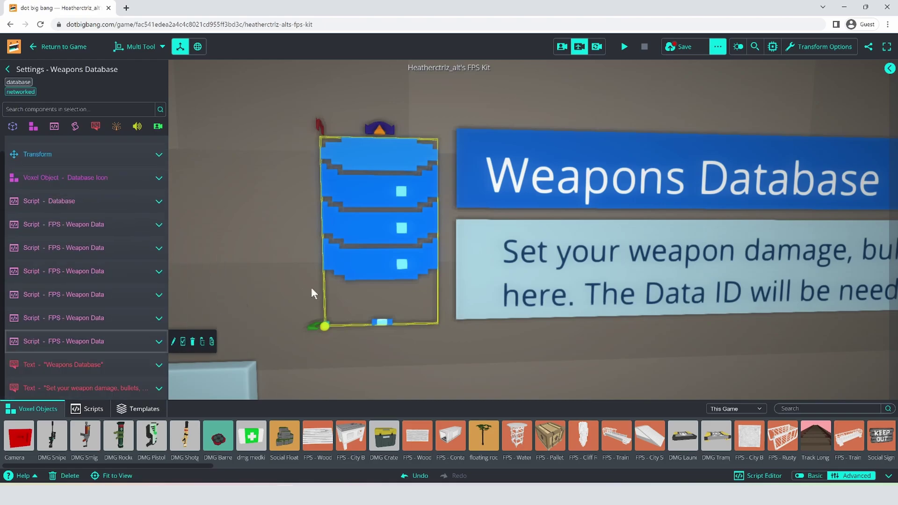
- Duplicate the Pistol pickup and place the copy on the open grass in front of the row of gun pickups
right_click_drag(337, 262, 473, 291)
key("w")
scroll(490, 271, "up", 5)
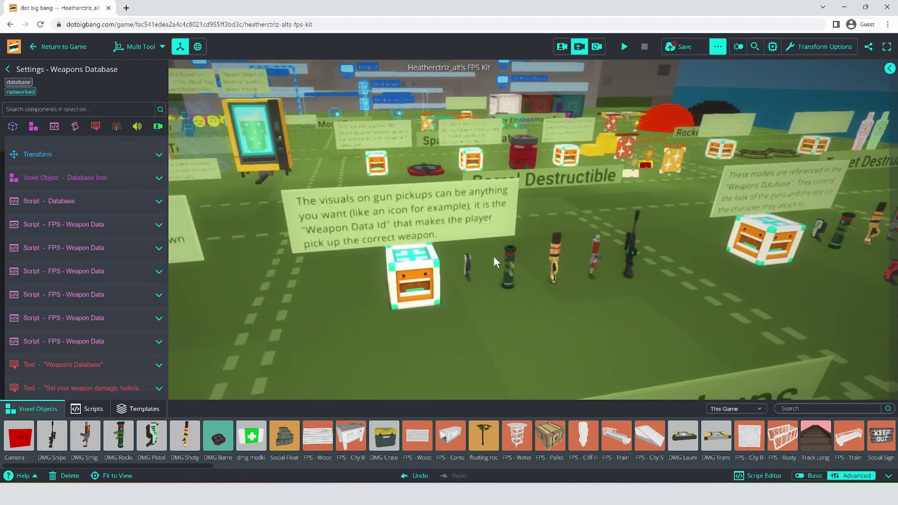
left_click(486, 253)
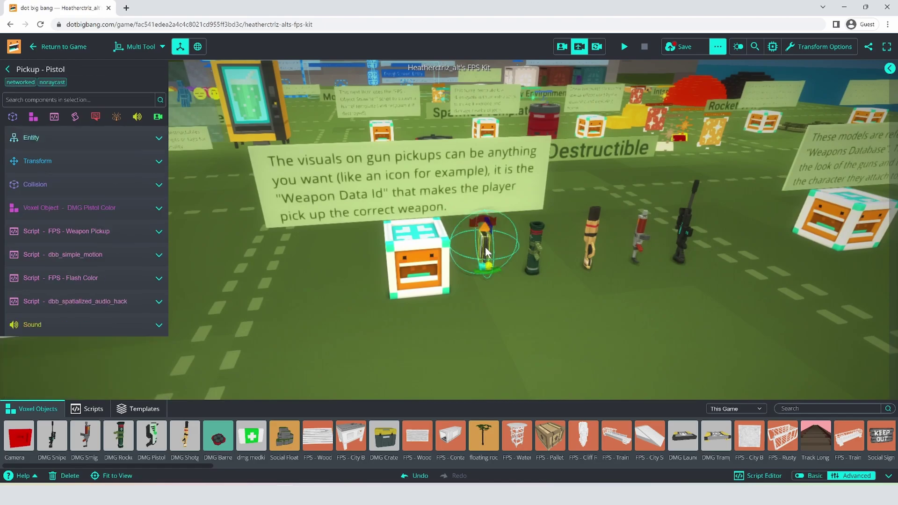
left_click_drag(486, 252, 576, 362)
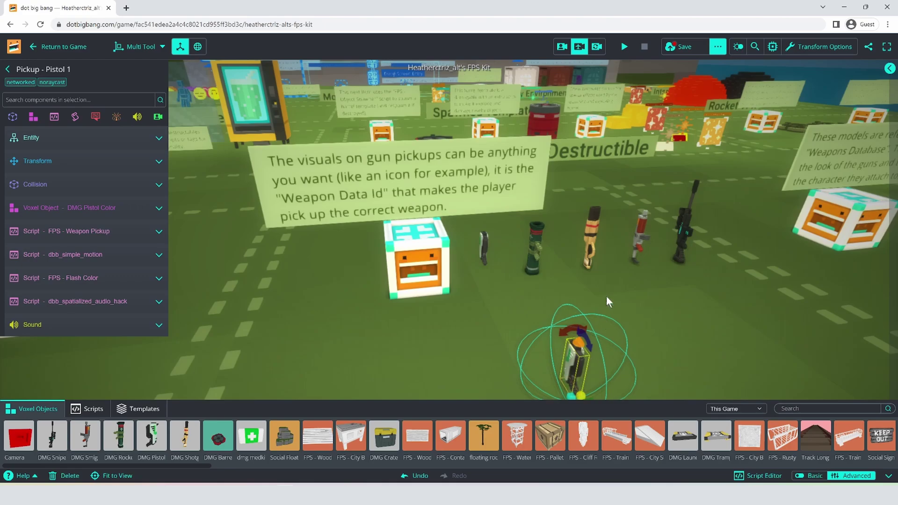
- Set the copied pickup's voxel object to "Combat - Cyclops Spawner" from your own objects and inspect it from several sides
scroll(613, 323, "up", 5)
scroll(662, 321, "up", 4)
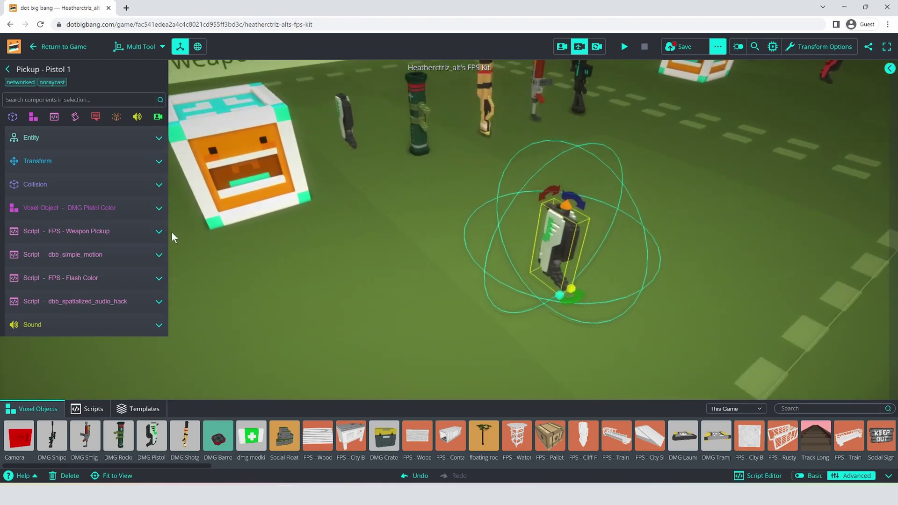
left_click(100, 208)
left_click(96, 238)
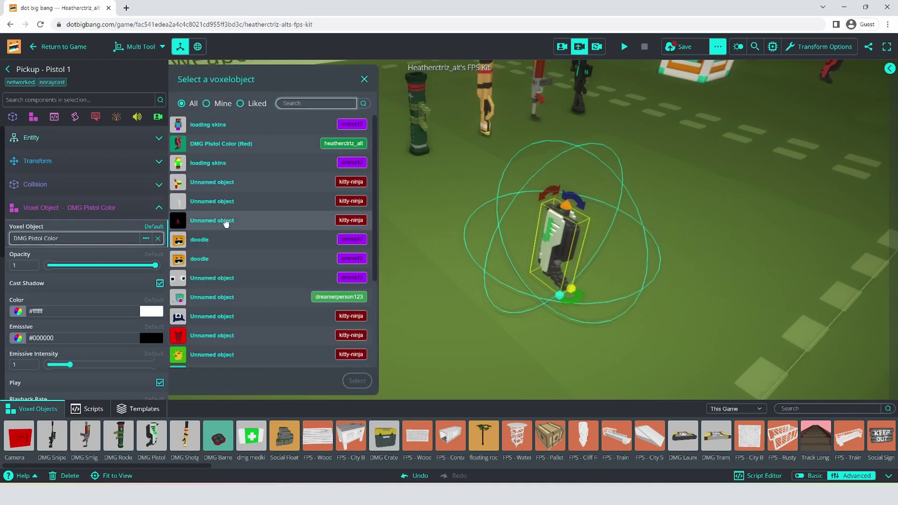
left_click(207, 103)
scroll(222, 233, "down", 2)
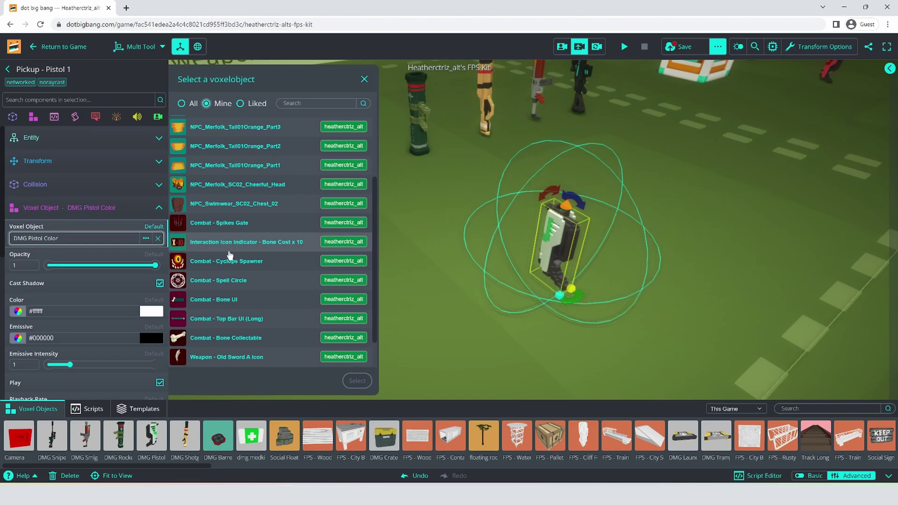
left_click(229, 260)
left_click(357, 381)
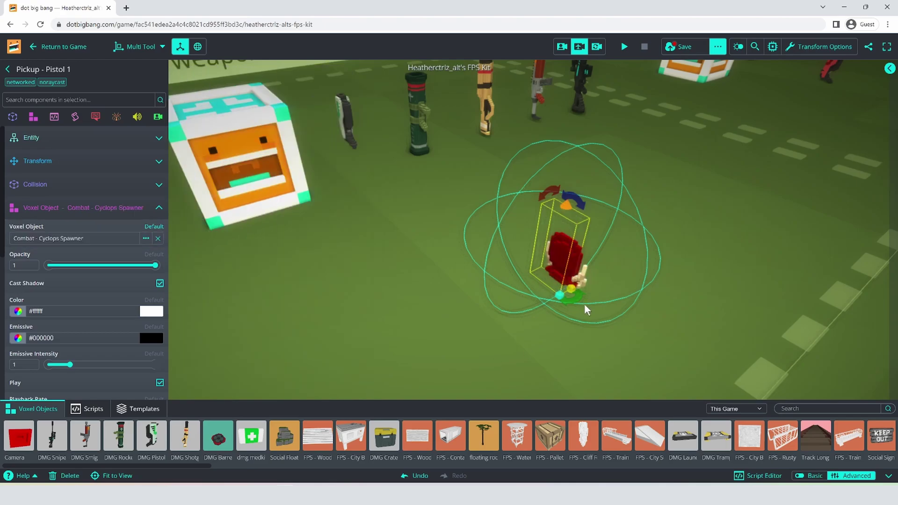
right_click_drag(584, 305, 411, 255)
key("d")
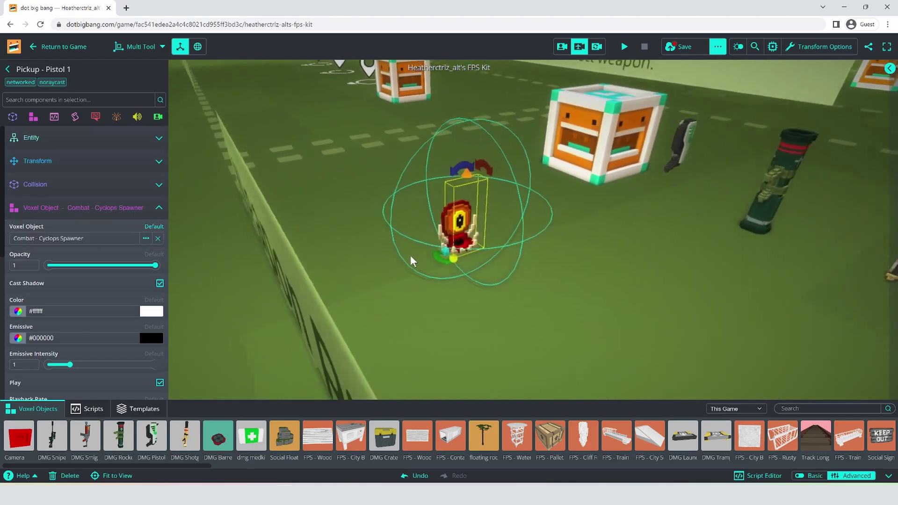
key("w")
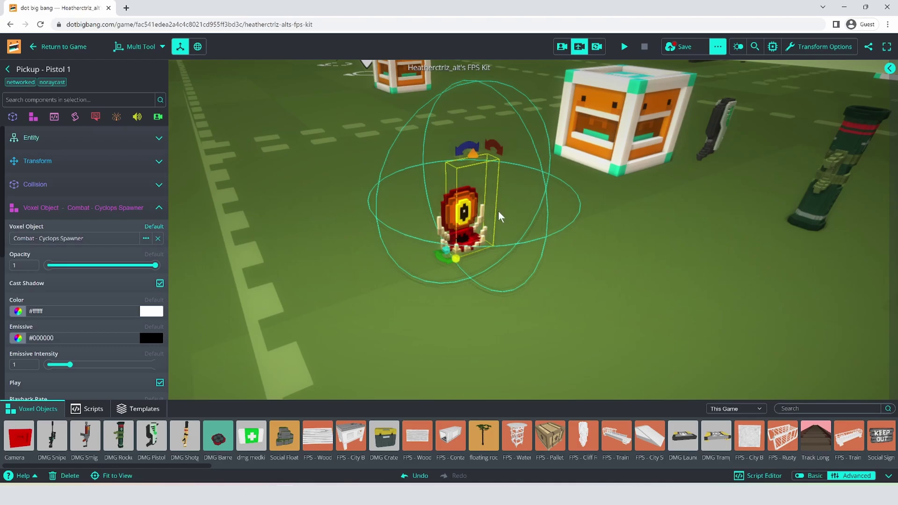
right_click_drag(382, 228, 340, 249)
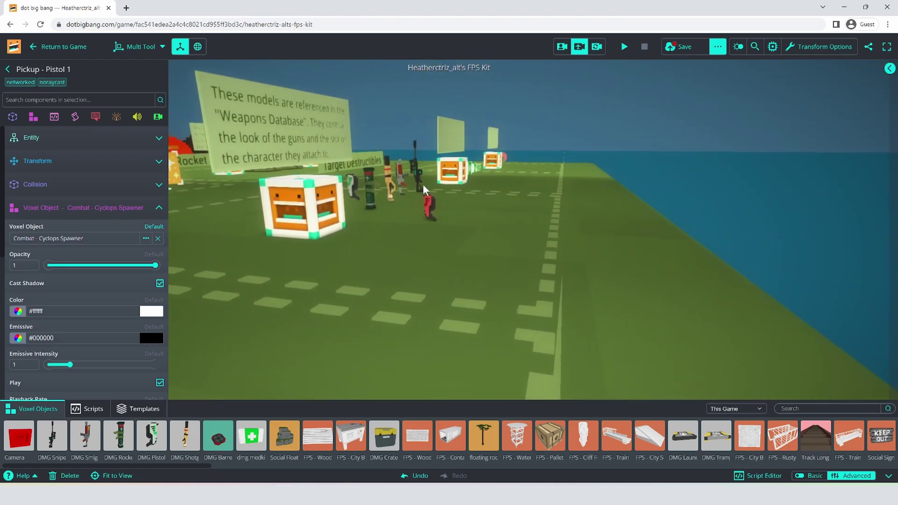
right_click_drag(434, 219, 304, 273)
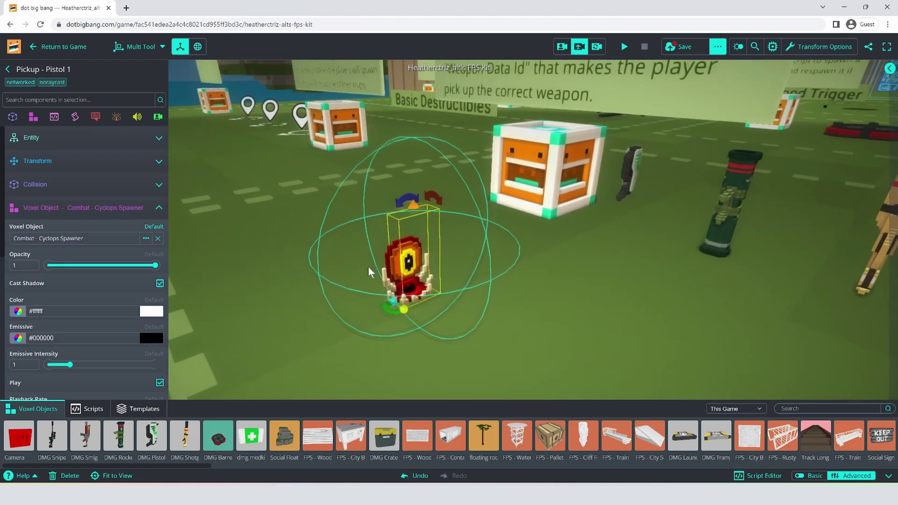
- Set the copied pickup's voxel object to "DMG Pistol Color (Red)" and collapse its voxel object settings
right_click_drag(408, 234, 485, 249)
key("a")
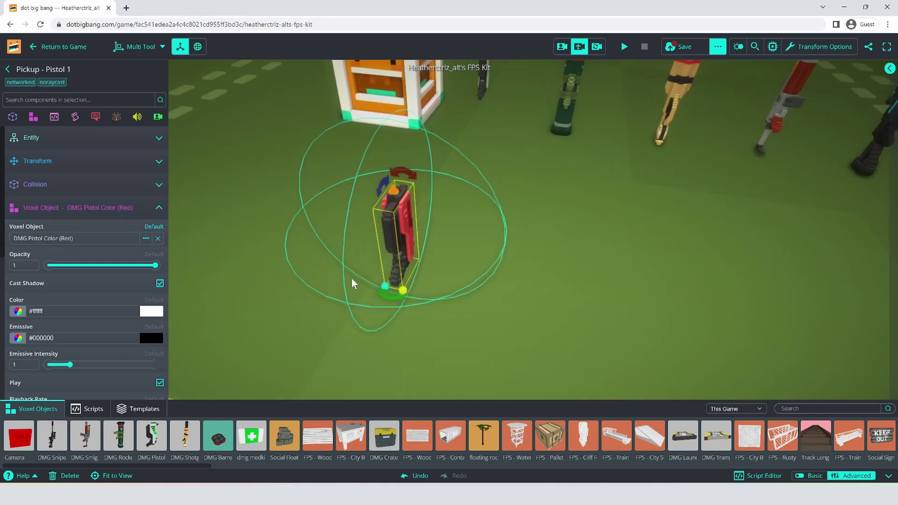
right_click_drag(352, 281, 465, 294)
left_click(150, 214)
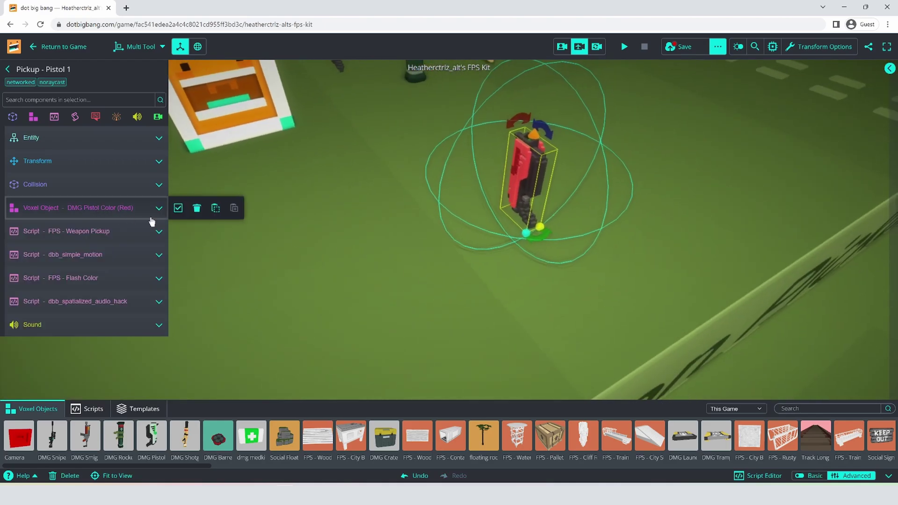
- Set the Weapon Data Id in the copied pickup's FPS - Weapon Pickup script to "Pistol Red" and collapse the script settings
left_click(117, 233)
left_click(40, 260)
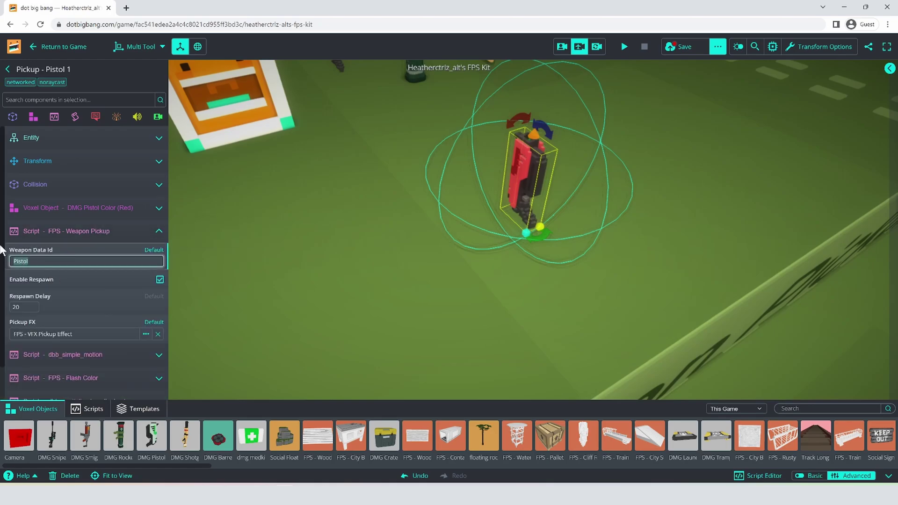
left_click(40, 260)
type("Red")
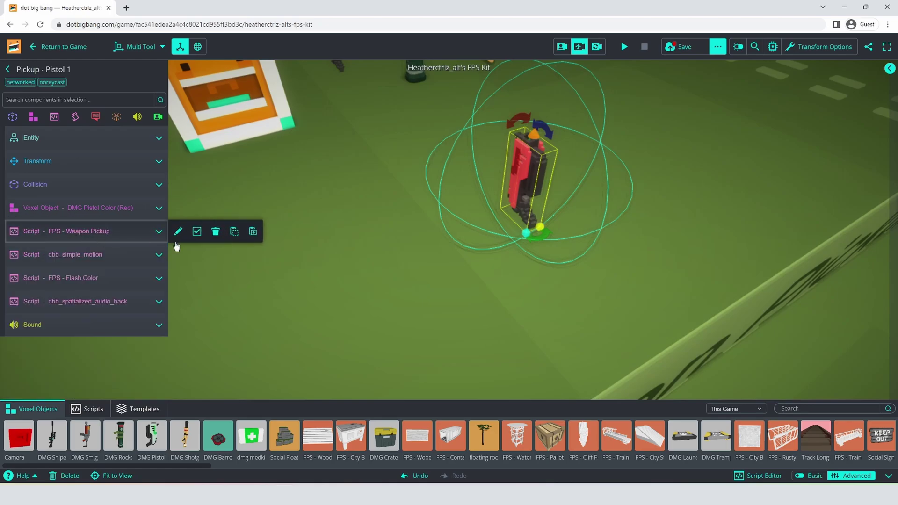
- Move the red pistol pickup into the arena, onto the grass beside the stacked wooden crates, and save the game
right_click_drag(440, 216, 423, 163)
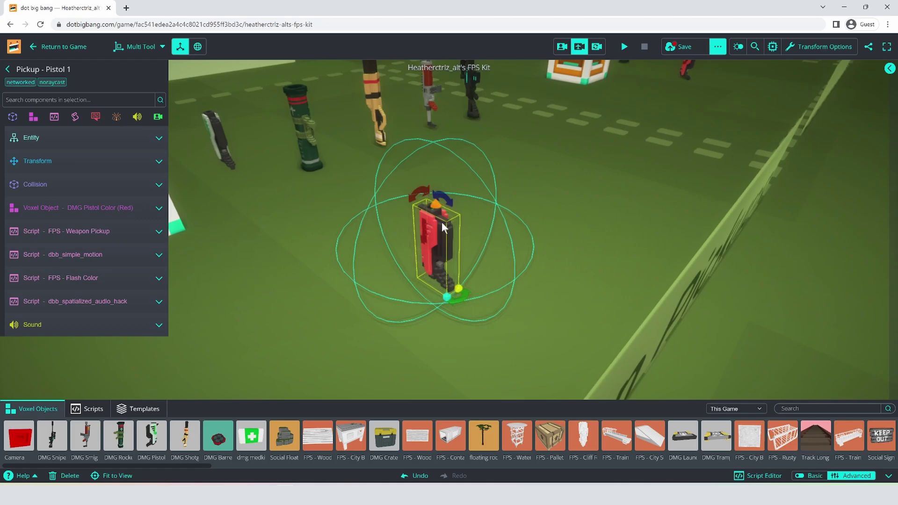
right_click_drag(516, 239, 631, 252)
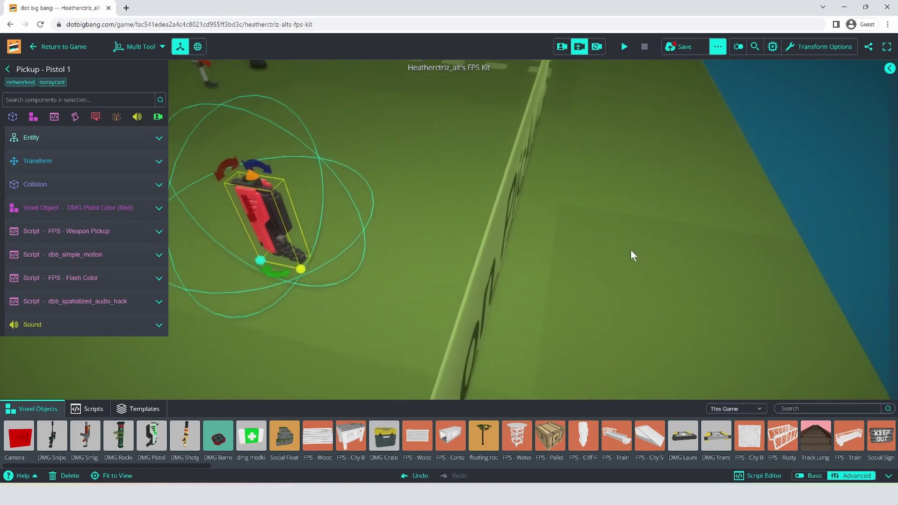
scroll(624, 255, "down", 10)
key("s")
key("a")
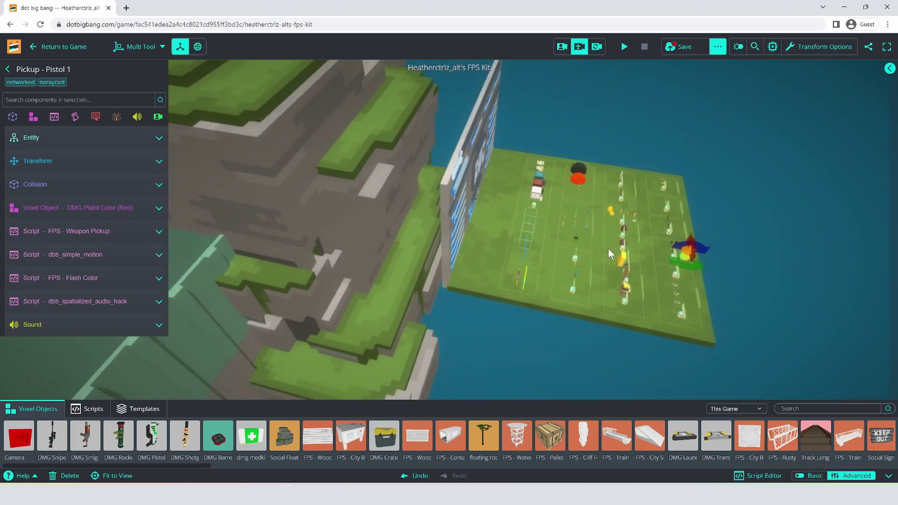
key("2")
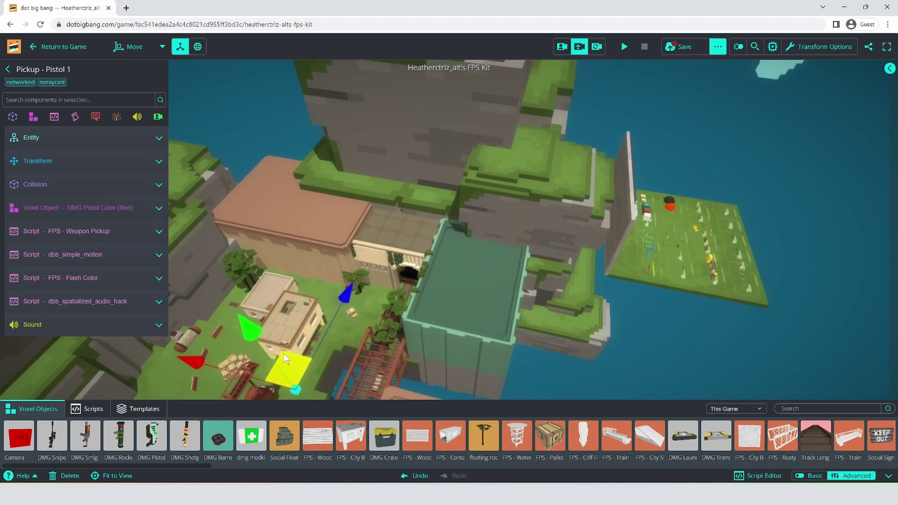
key("f")
right_click_drag(574, 204, 637, 223)
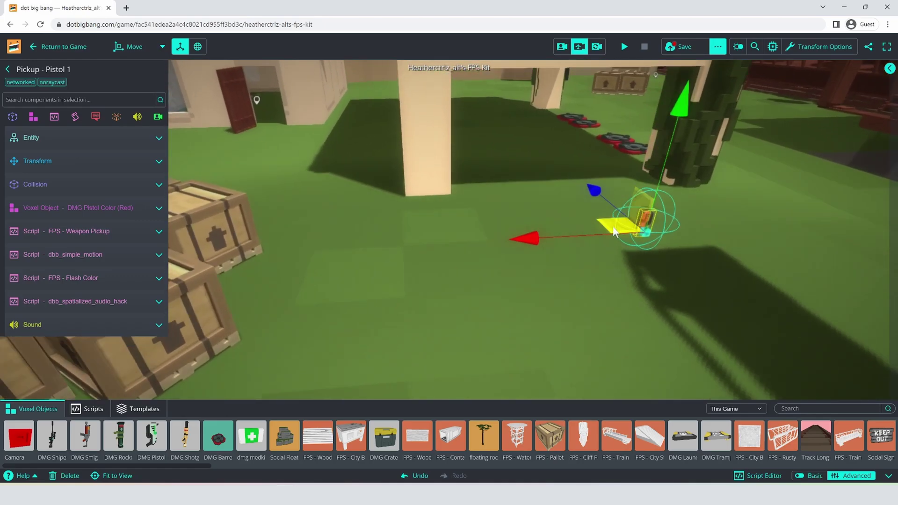
left_click_drag(414, 240, 313, 249)
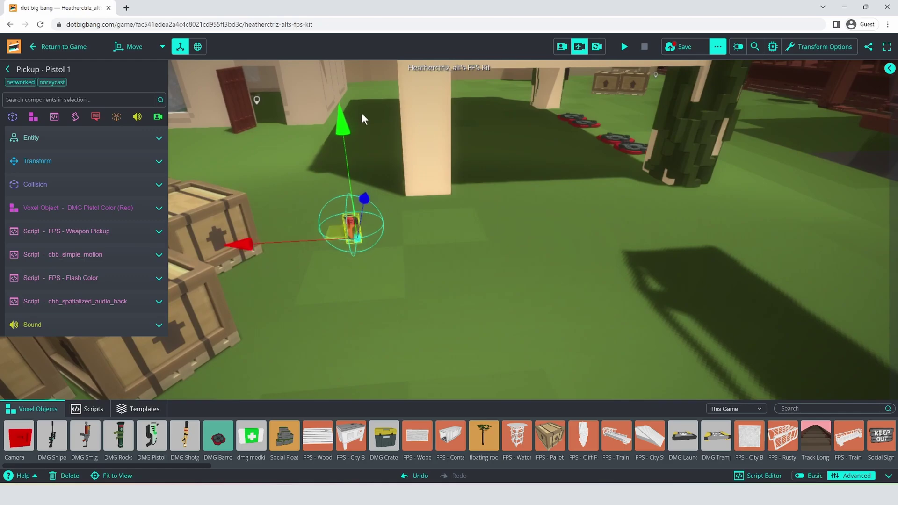
right_click_drag(348, 133, 618, 82)
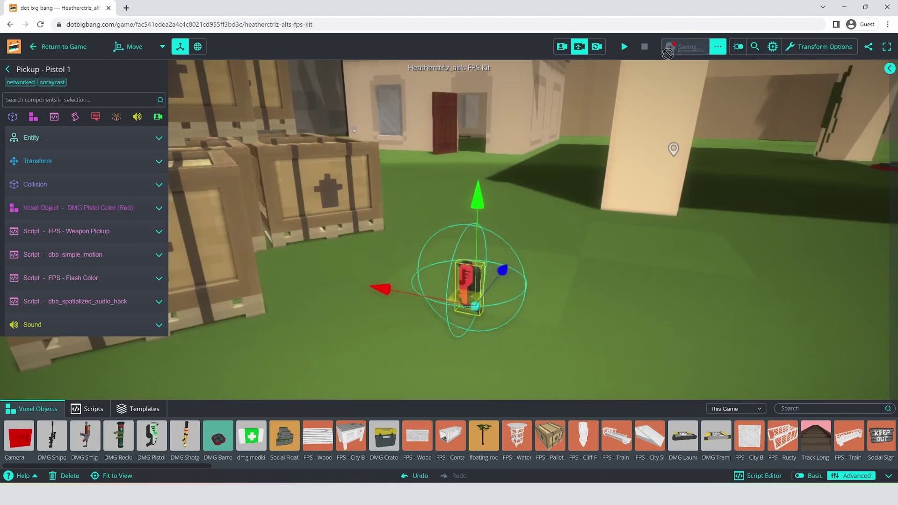
- Play-test the game by collecting the red pistol pickup and shooting at the small stack of wooden crates
left_click(622, 47)
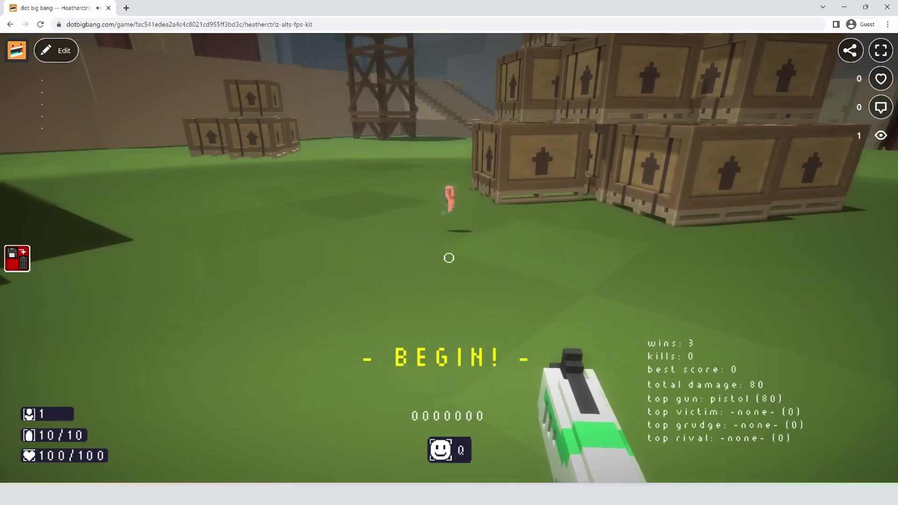
key("w")
key("s")
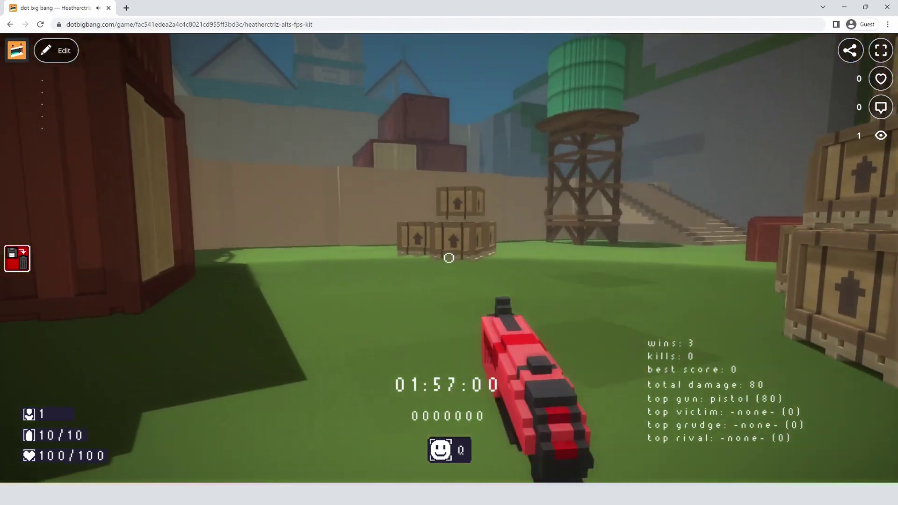
left_click(449, 258)
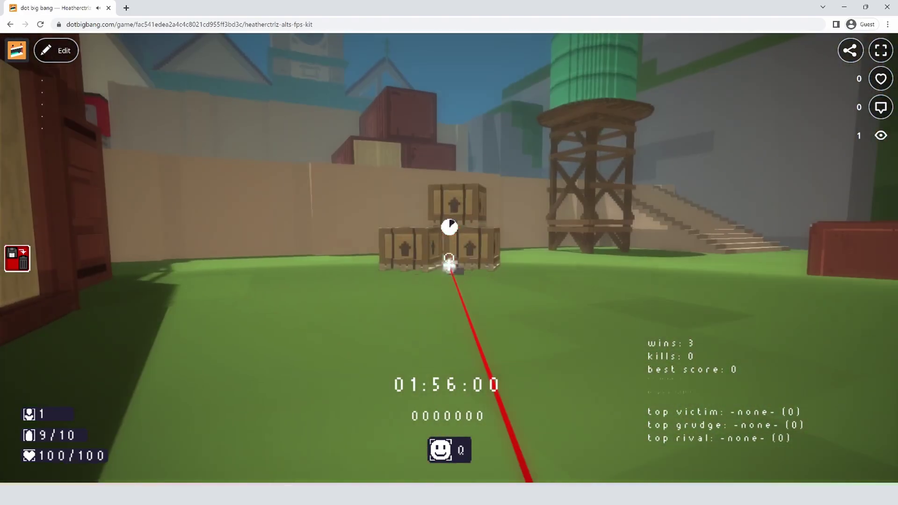
left_click(449, 257)
left_click(448, 258)
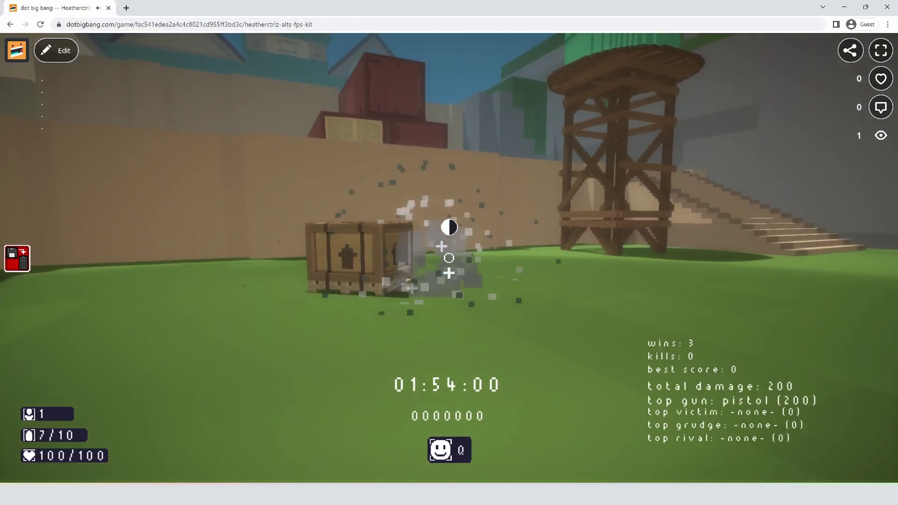
- Walk around the arena with the red pistol, firing at the rusty metal container and checking the pickup's respawn spot by the crates
key("w")
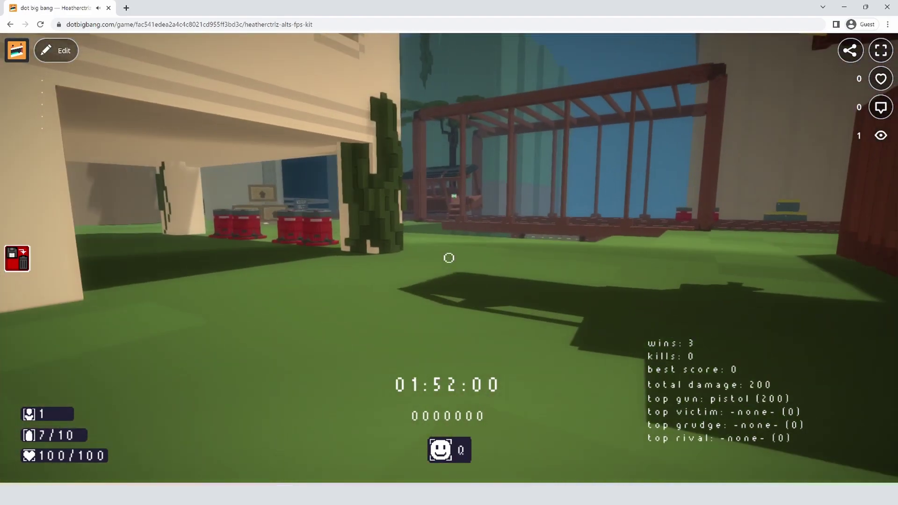
key("w")
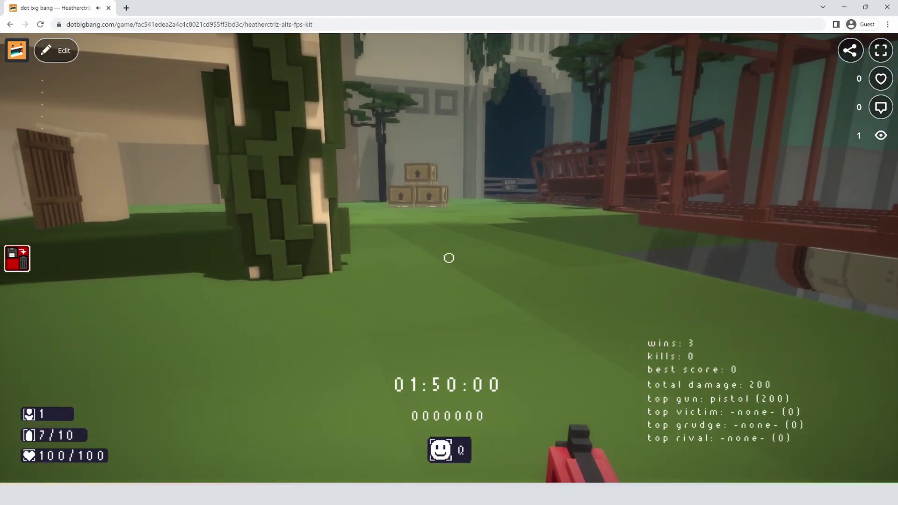
key("w")
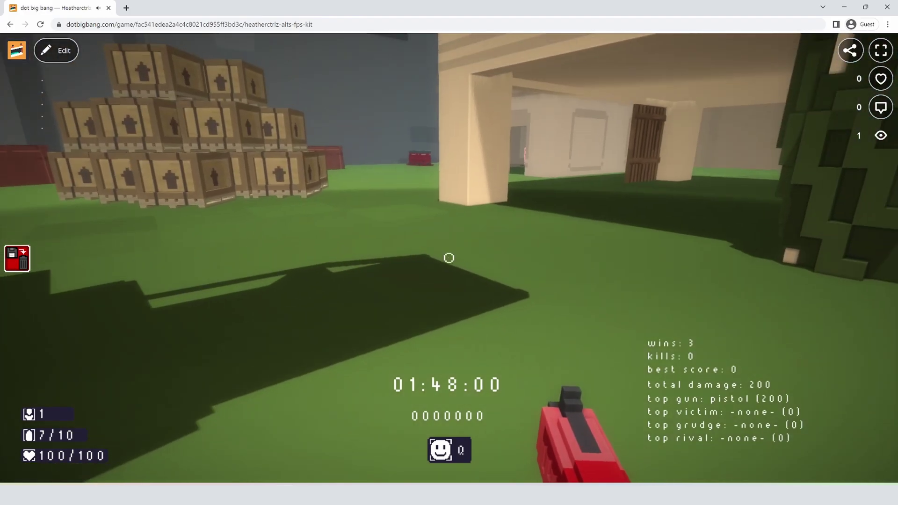
key("w")
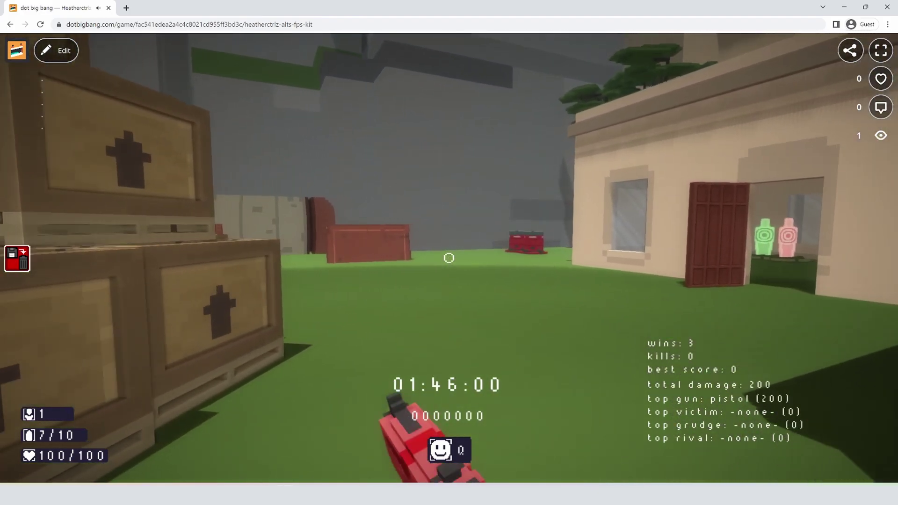
key("w")
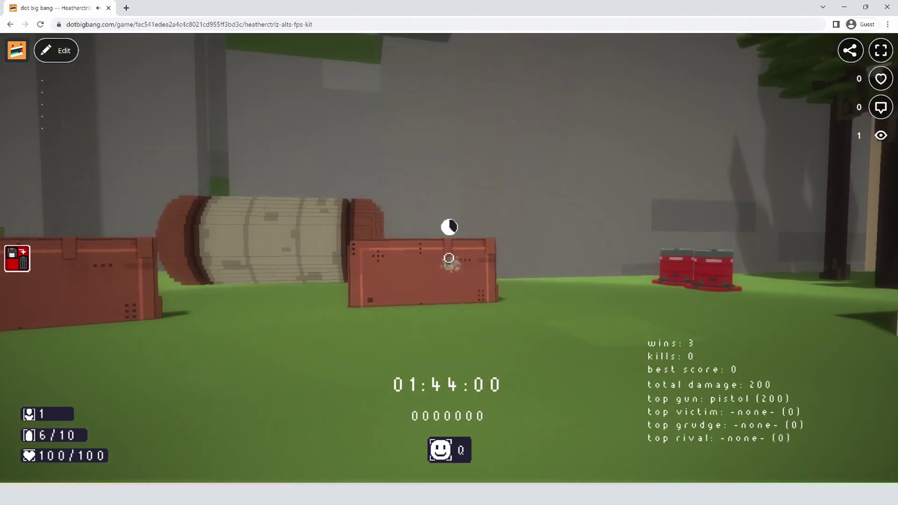
left_click(449, 257)
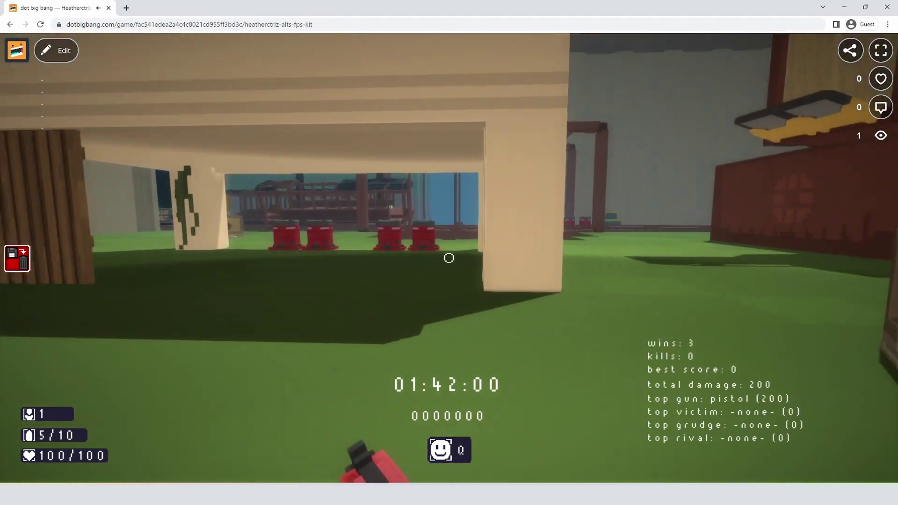
key("w")
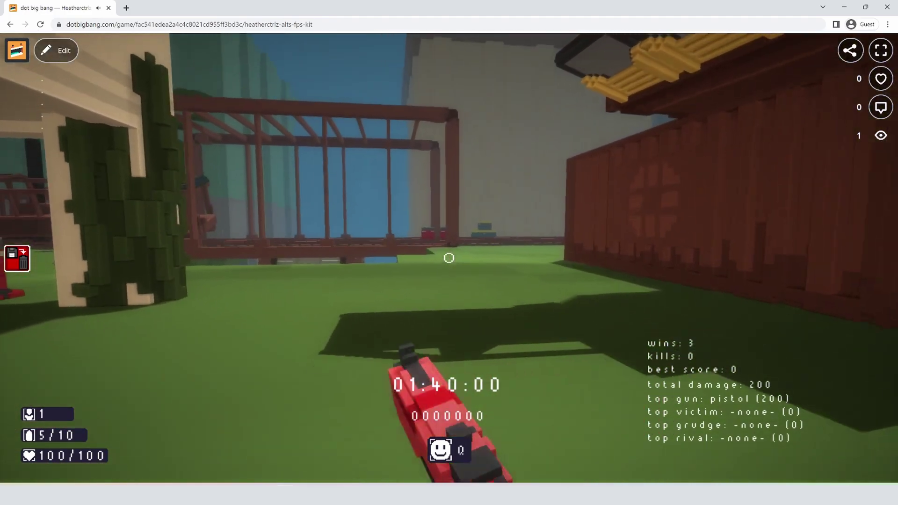
key("w")
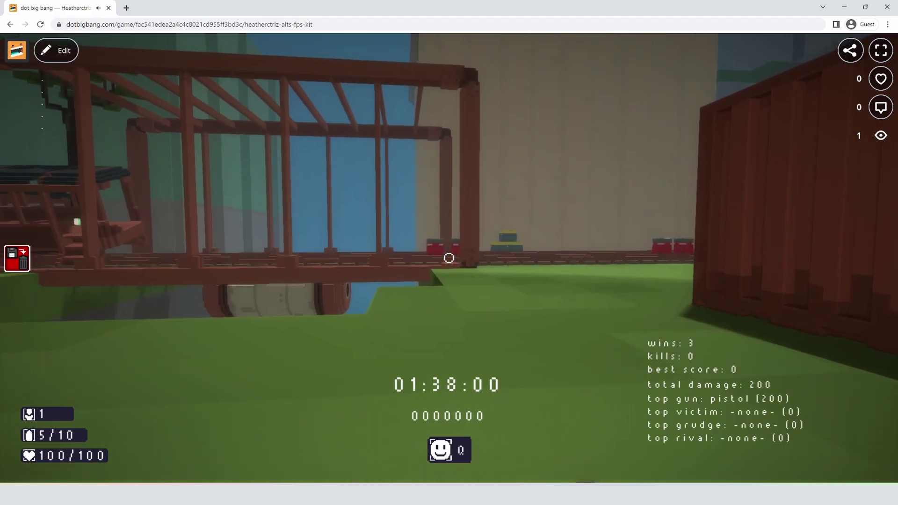
key("w")
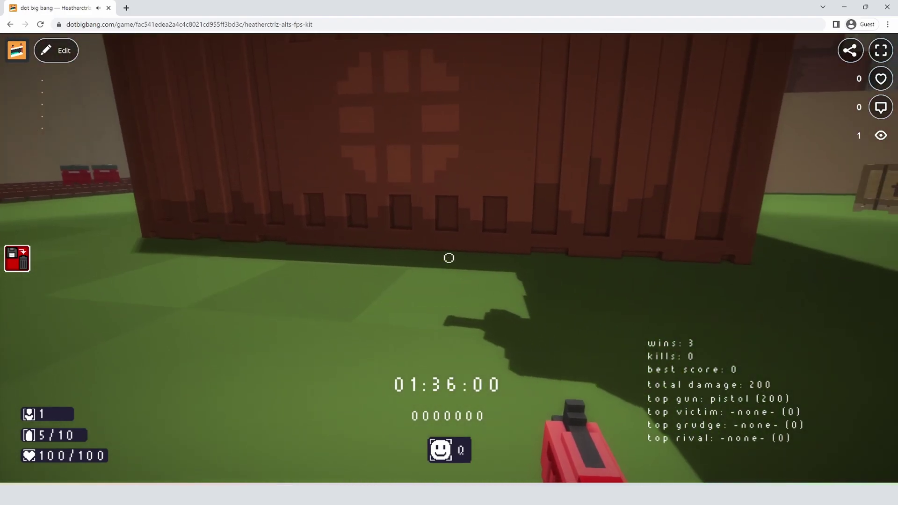
key("w")
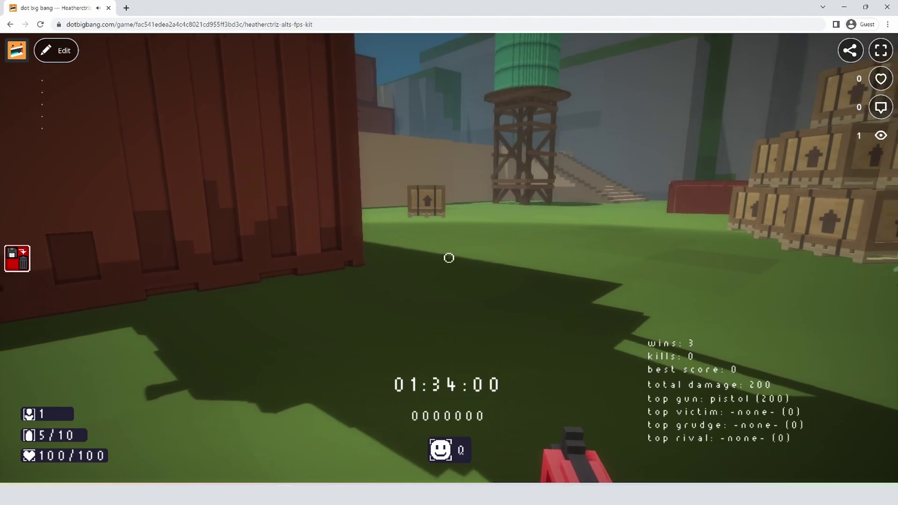
key("w")
key("w")
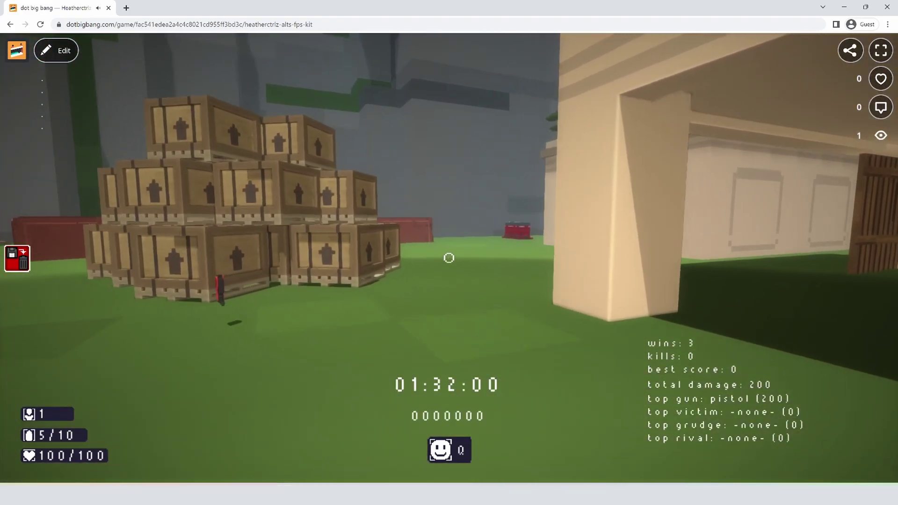
key("w")
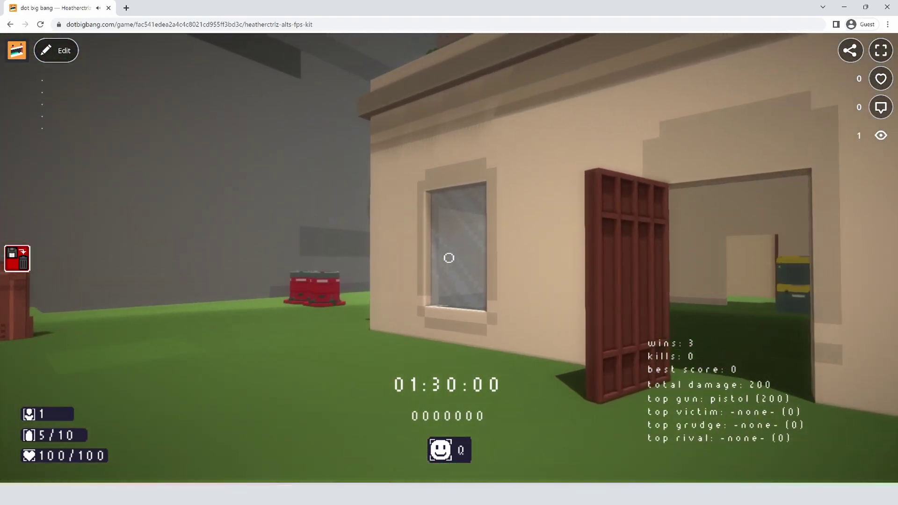
key("w")
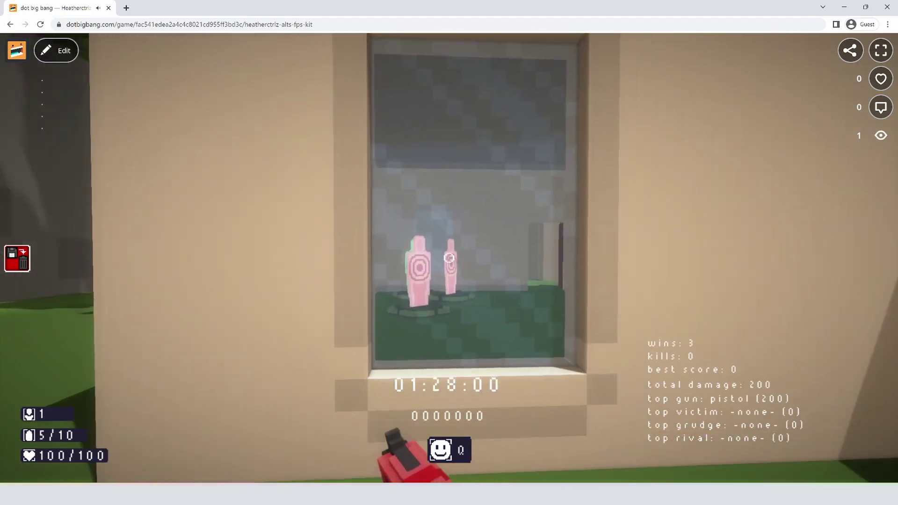